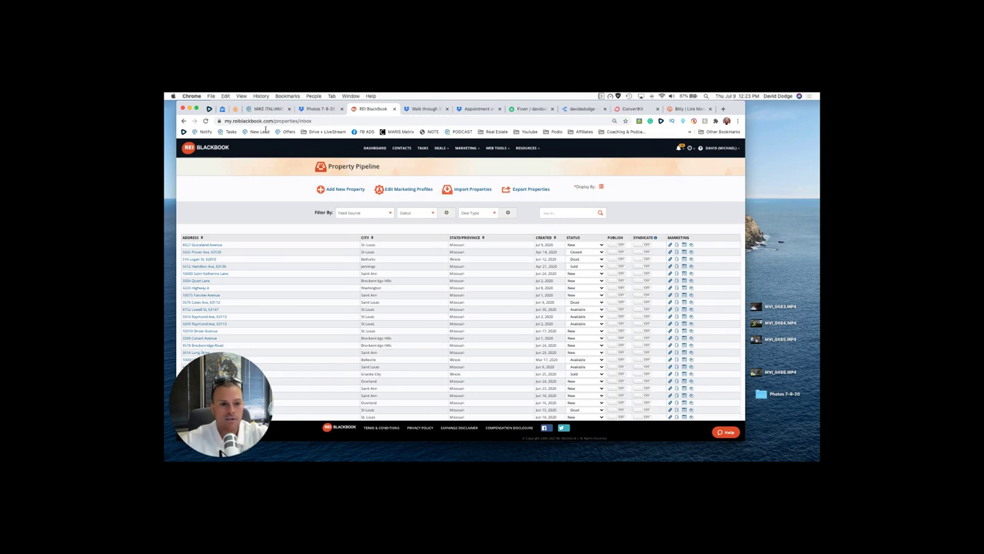
pyautogui.press('super+0')
pyautogui.press('super+equal')
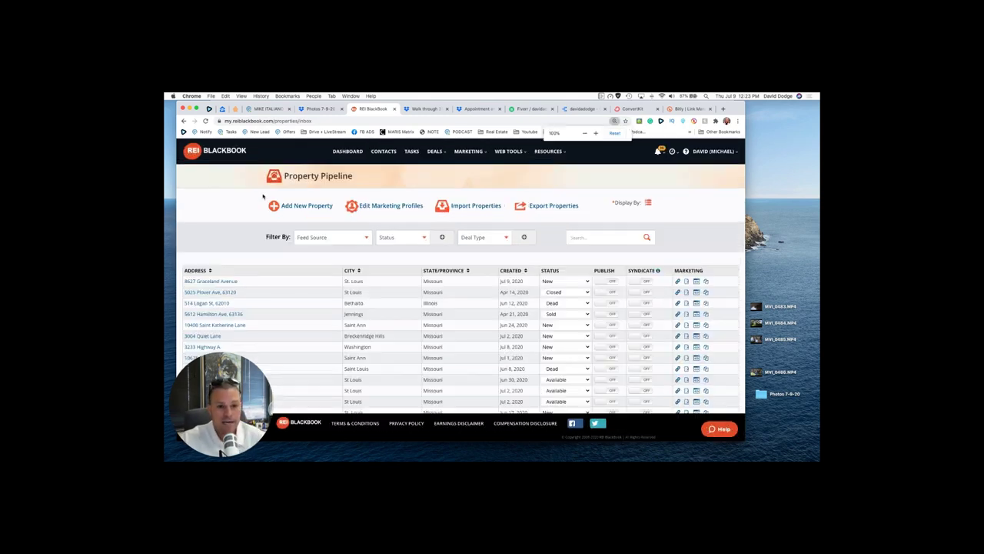
pyautogui.click(298, 206)
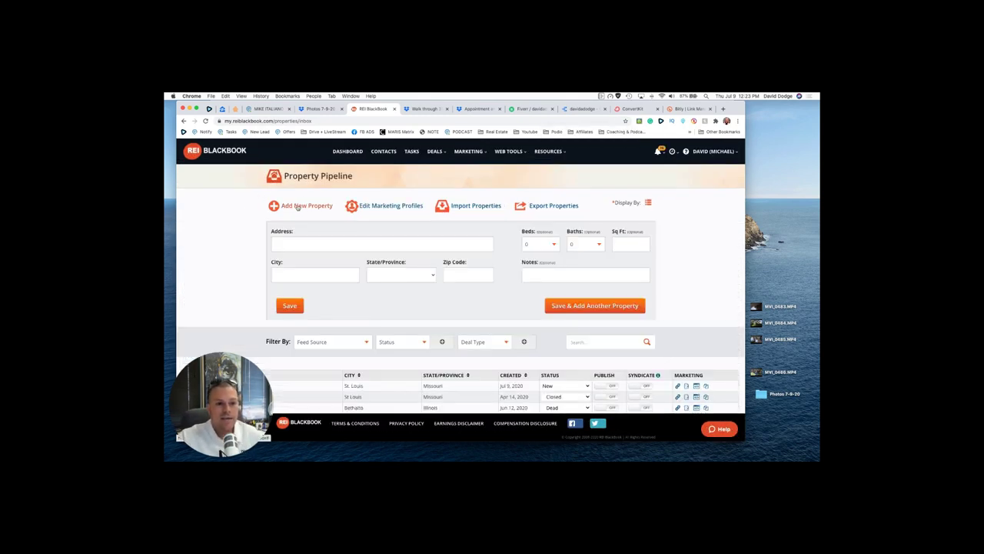
pyautogui.click(316, 245)
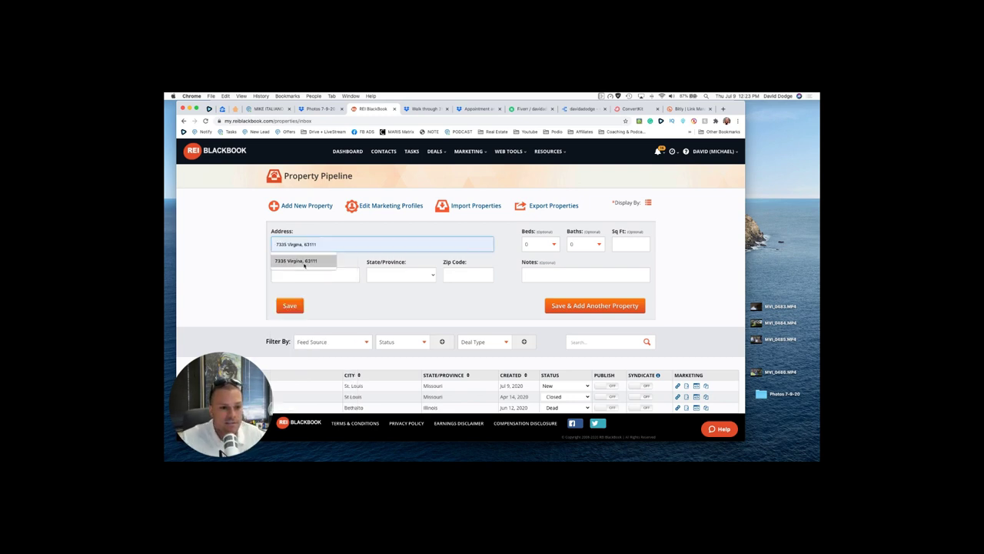
pyautogui.click(303, 261)
# Step: Enter city St Louis, state Missouri and zip code 63111
pyautogui.click(299, 274)
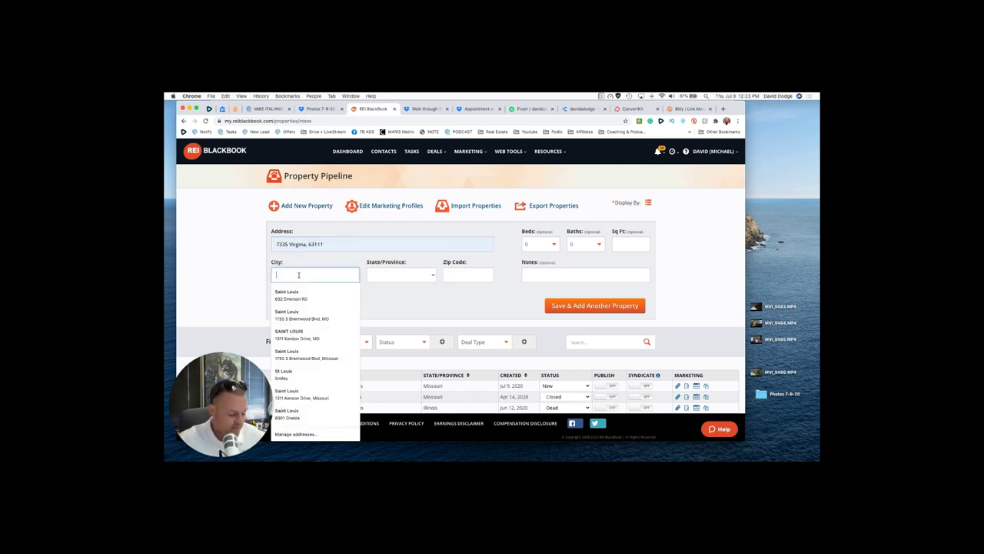
pyautogui.write('St Louis')
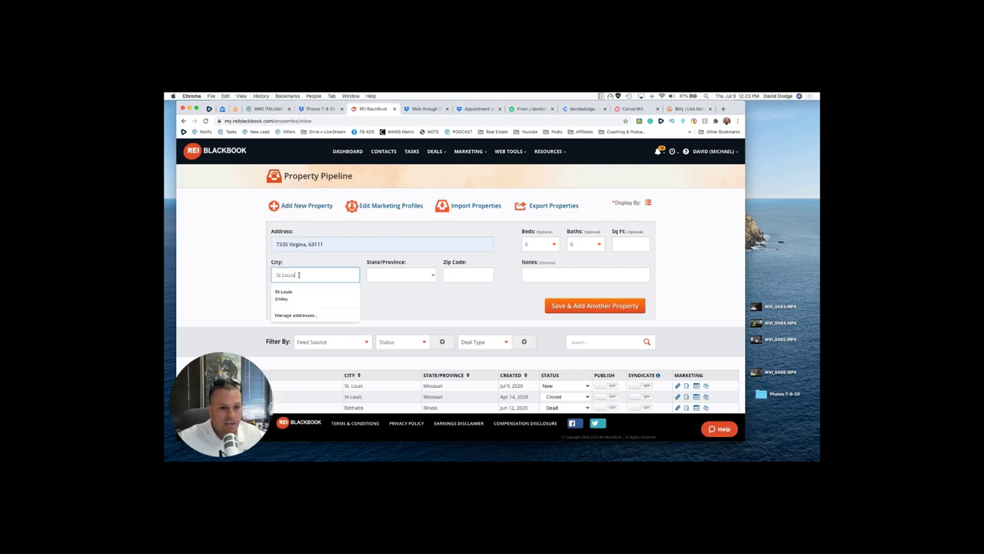
pyautogui.press('Tab')
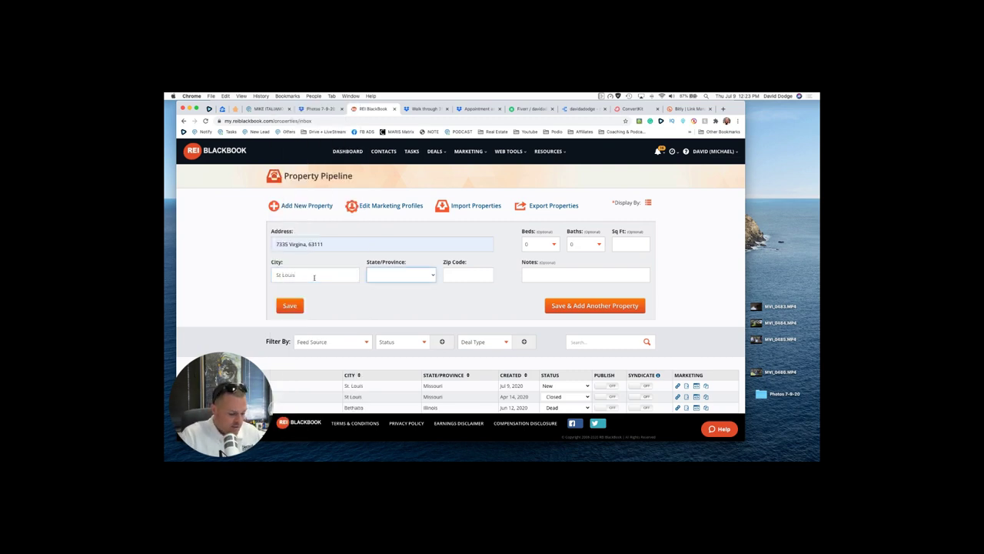
pyautogui.write('oma')
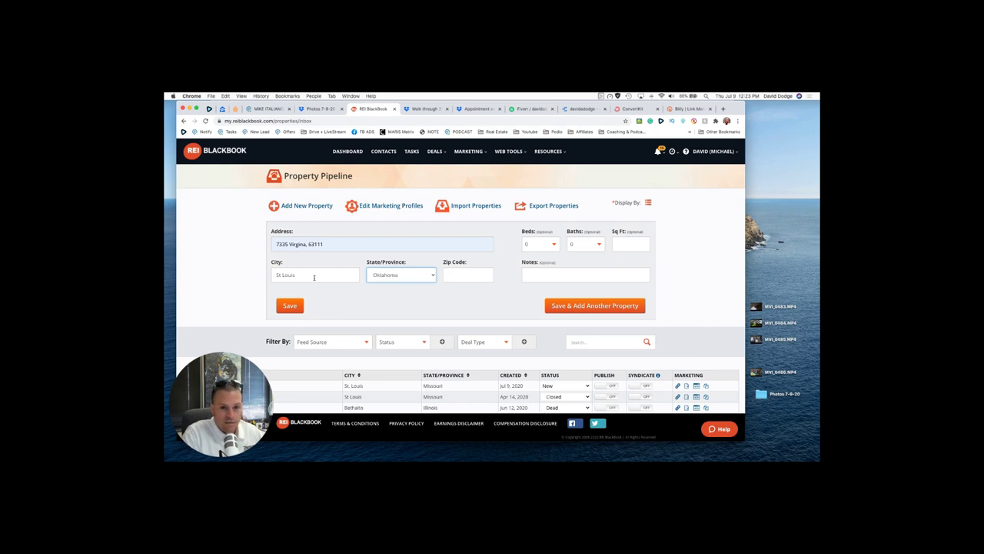
pyautogui.click(388, 277)
pyautogui.scroll(3, 389, 283)
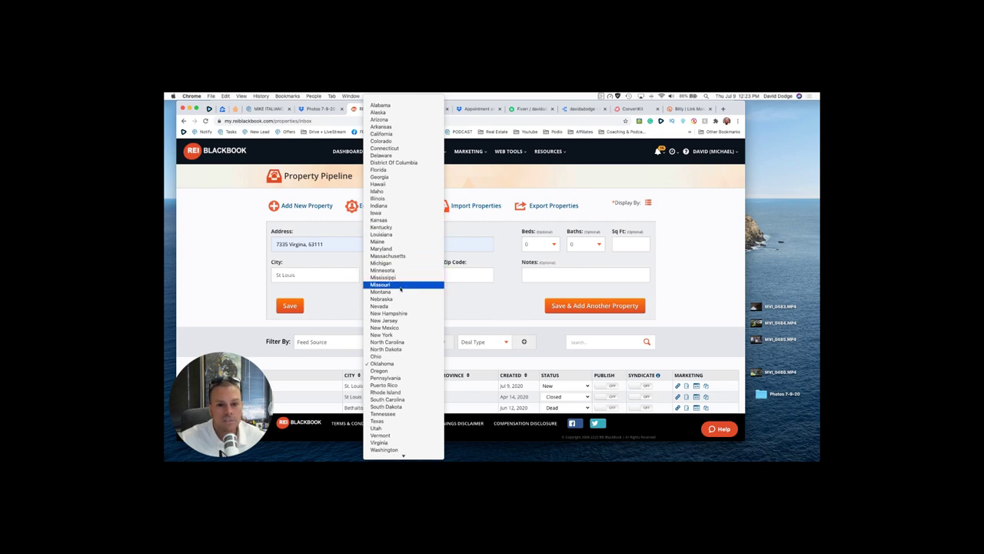
pyautogui.click(392, 285)
pyautogui.click(474, 274)
pyautogui.write('6')
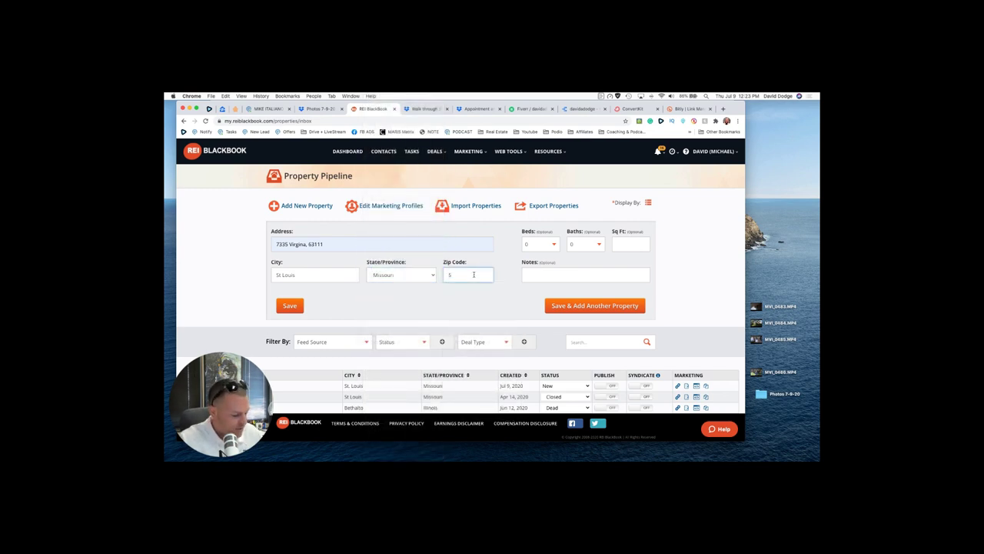
pyautogui.write('3111')
pyautogui.click(444, 289)
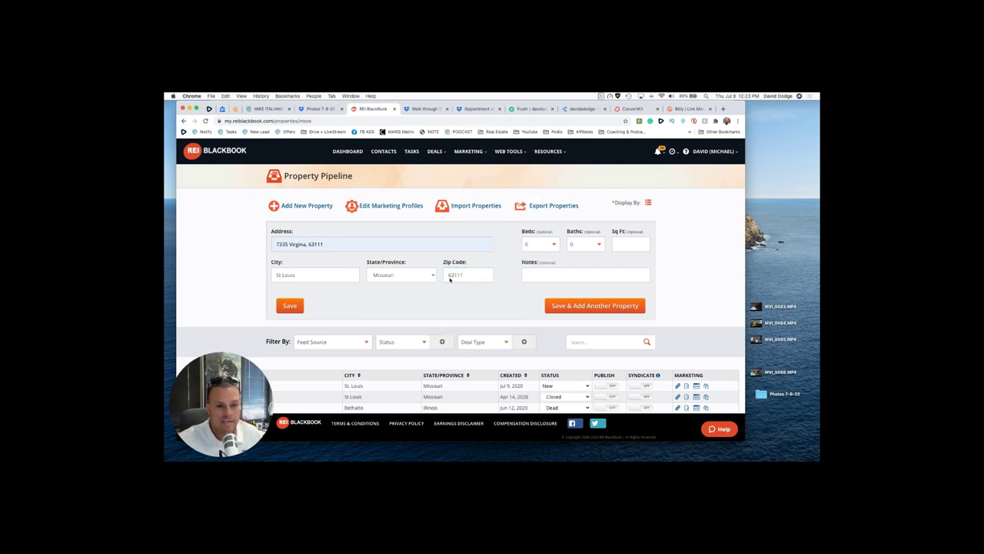
# Step: Set the property to 3 bedrooms and 1½ bathrooms
pyautogui.doubleClick(315, 244)
pyautogui.click(462, 274)
pyautogui.click(613, 241)
pyautogui.click(540, 245)
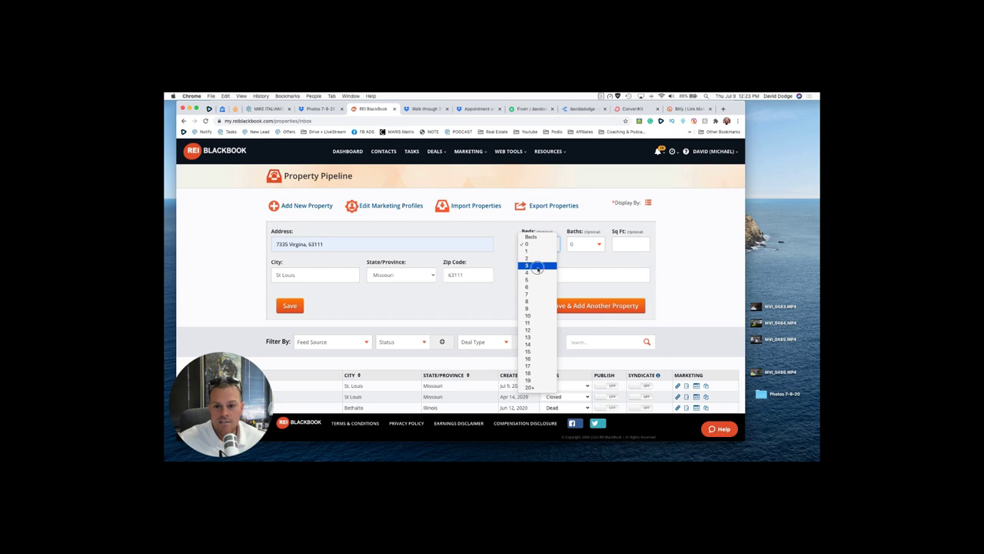
pyautogui.click(536, 267)
pyautogui.click(577, 244)
pyautogui.click(578, 259)
# Step: Look up the house's square footage in PropStream for the square footage field
pyautogui.click(629, 244)
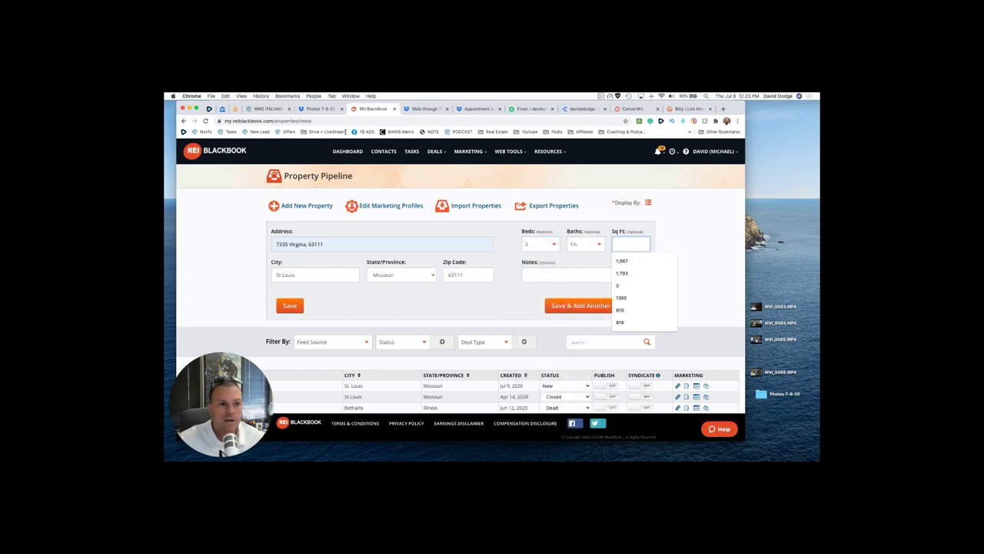
pyautogui.click(235, 108)
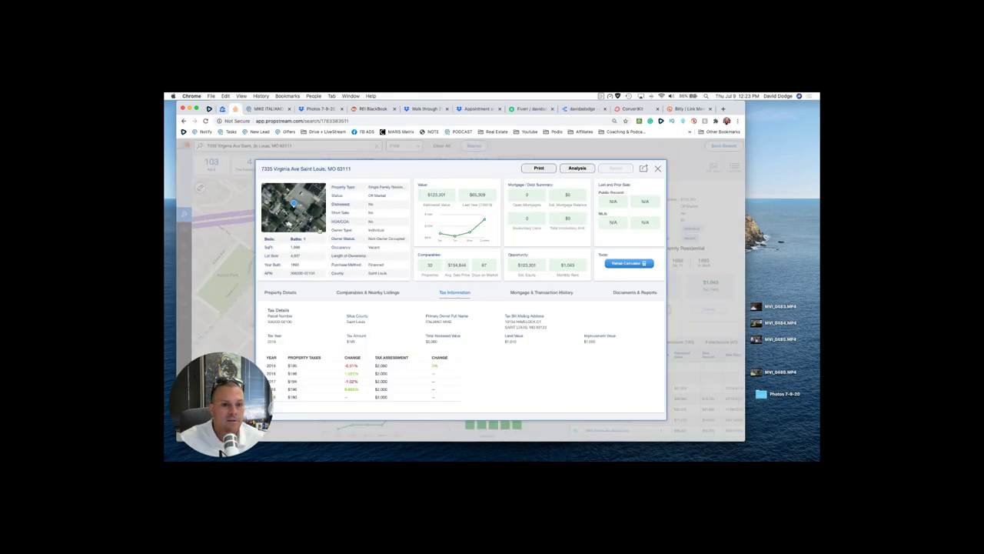
pyautogui.moveTo(301, 249); pyautogui.dragTo(283, 250)
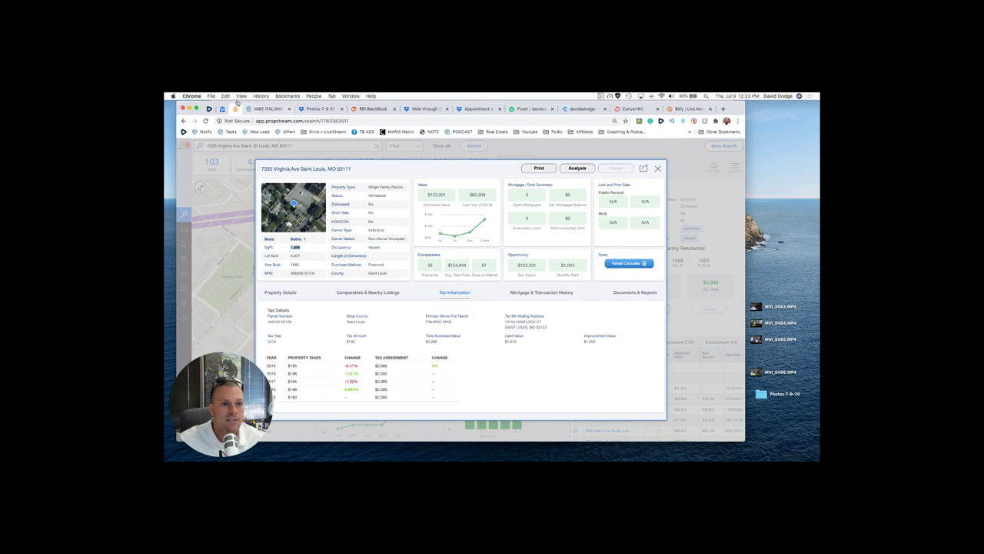
pyautogui.click(363, 108)
pyautogui.click(633, 247)
# Step: Enter 1698 sq ft, save the property, and fill in the seller's first and last name
pyautogui.write('168')
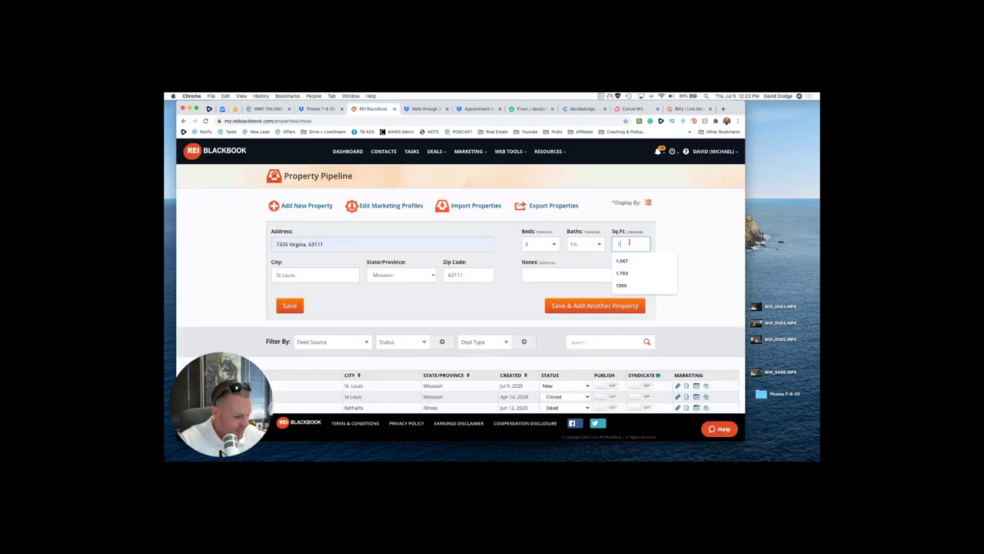
pyautogui.click(289, 305)
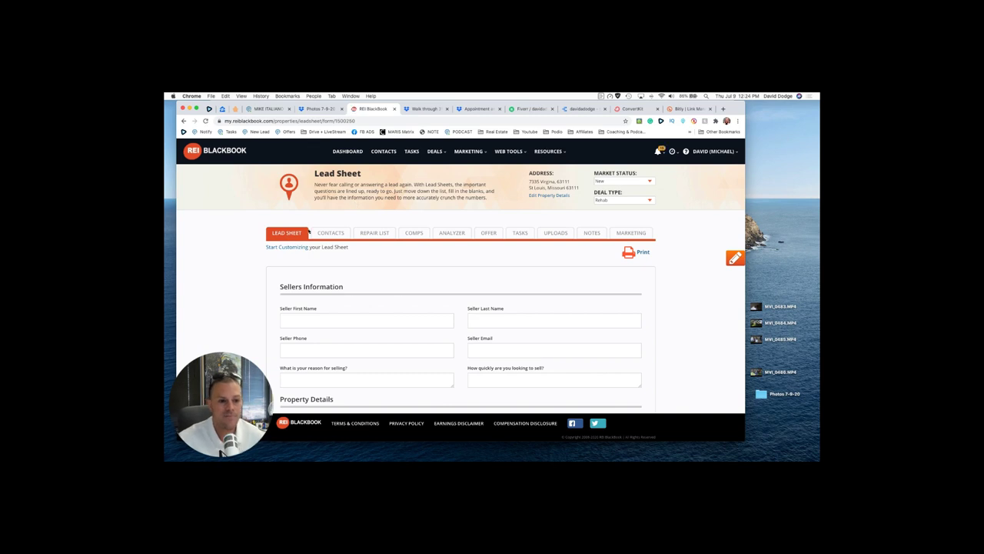
pyautogui.click(312, 317)
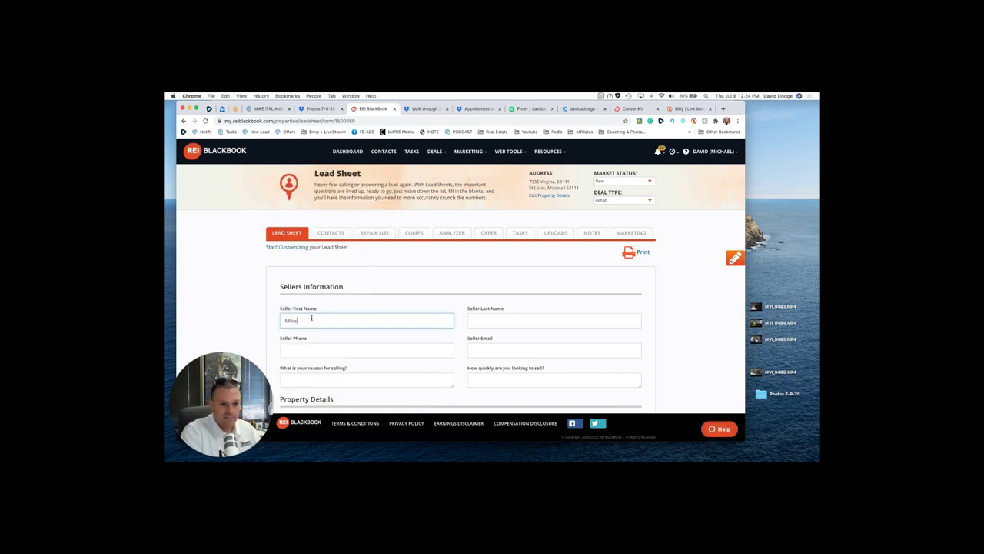
pyautogui.press('Tab')
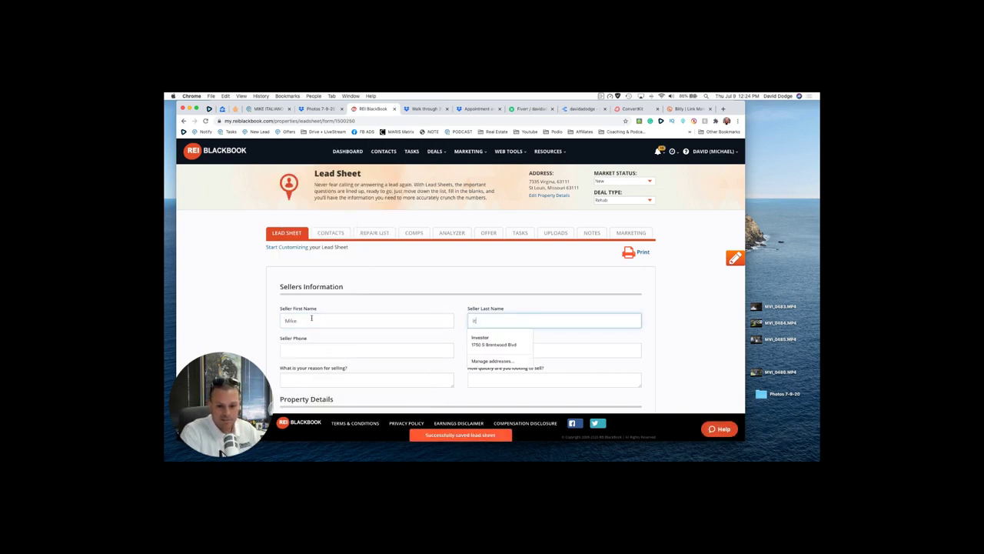
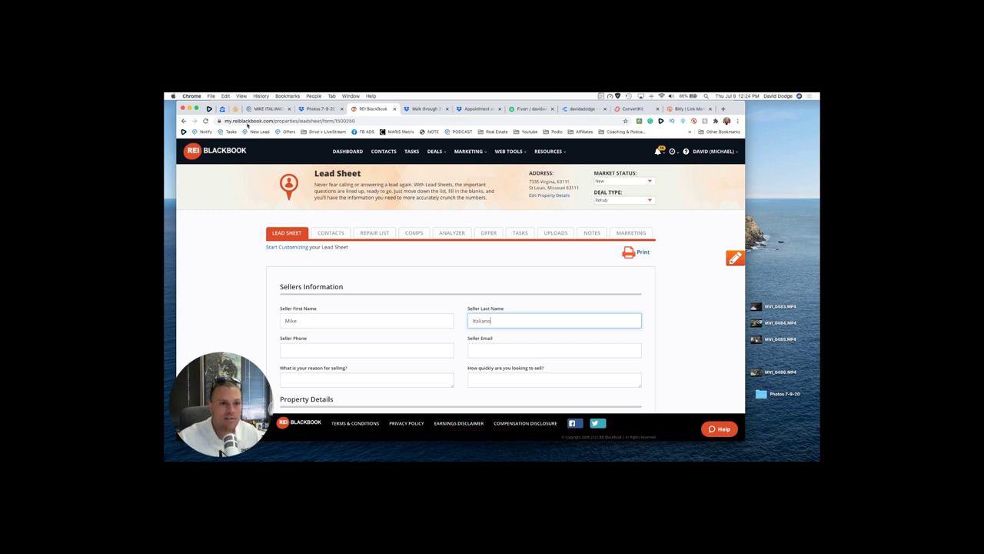
# Step: Copy the seller's phone number from their Podio record
pyautogui.click(268, 109)
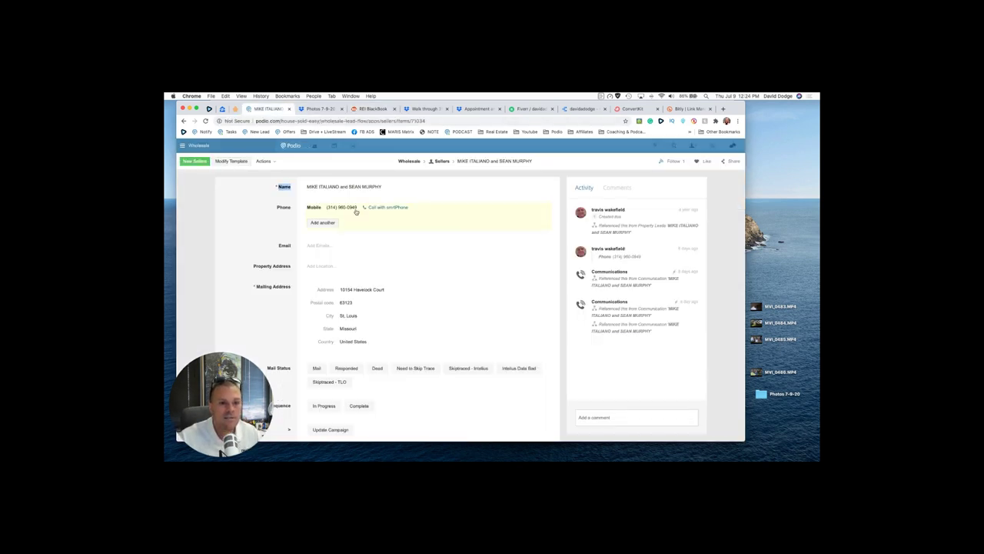
pyautogui.click(356, 212)
pyautogui.moveTo(382, 208); pyautogui.dragTo(342, 207)
pyautogui.press('super+c')
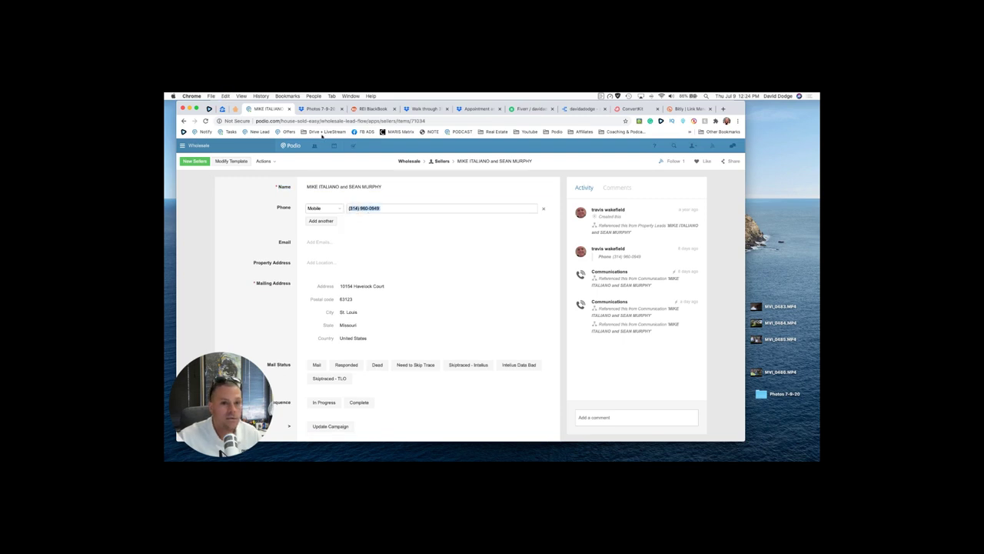
pyautogui.click(372, 108)
# Step: Paste the seller's phone number into the lead sheet
pyautogui.click(317, 351)
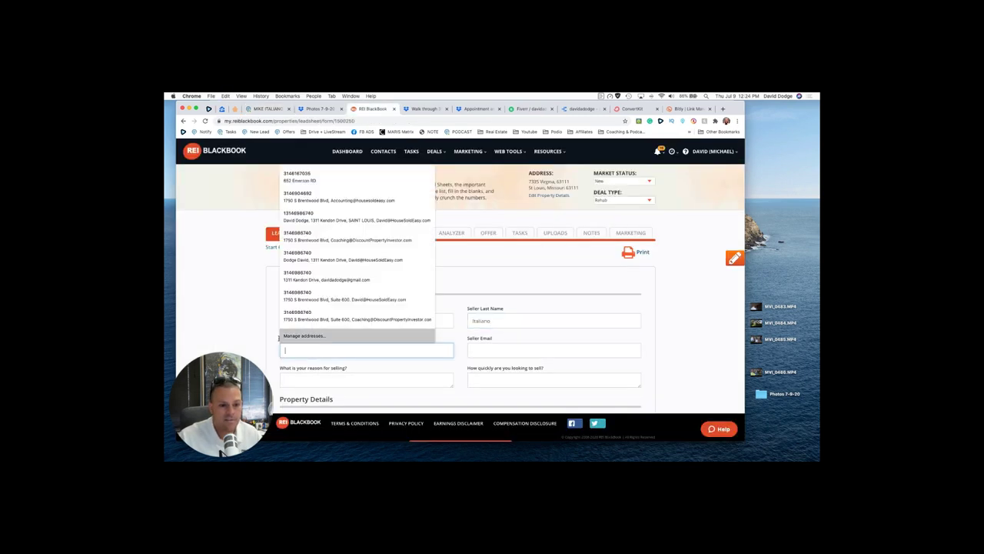
pyautogui.press('super+v')
pyautogui.scroll(-10, 257, 320)
pyautogui.scroll(5, 257, 319)
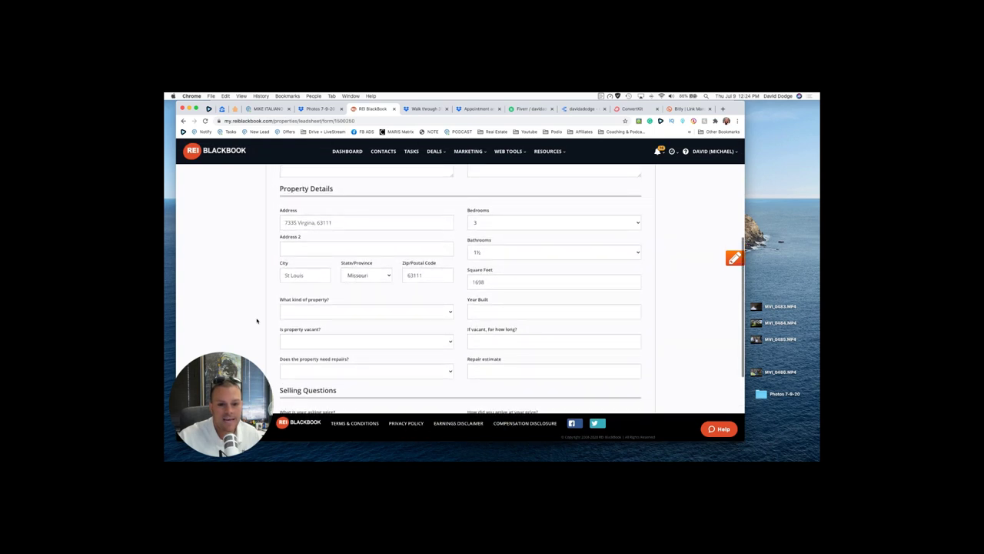
# Step: Mark it Single Family, vacant 4 years, needing repairs with a 35K estimate
pyautogui.click(338, 309)
pyautogui.click(308, 314)
pyautogui.click(290, 339)
pyautogui.click(292, 347)
pyautogui.click(334, 371)
pyautogui.click(335, 377)
pyautogui.click(472, 373)
pyautogui.write('15')
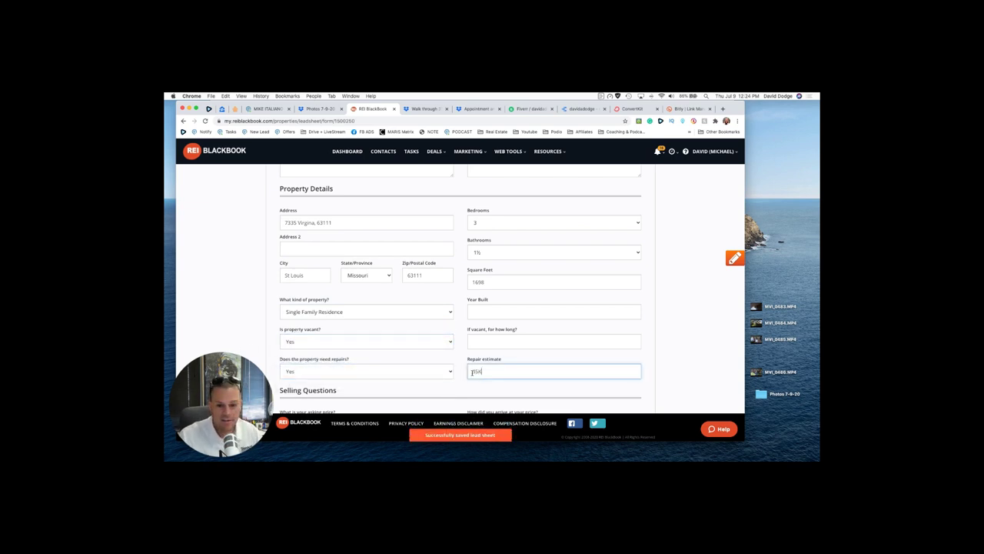
pyautogui.write('K')
pyautogui.click(485, 344)
pyautogui.write('6')
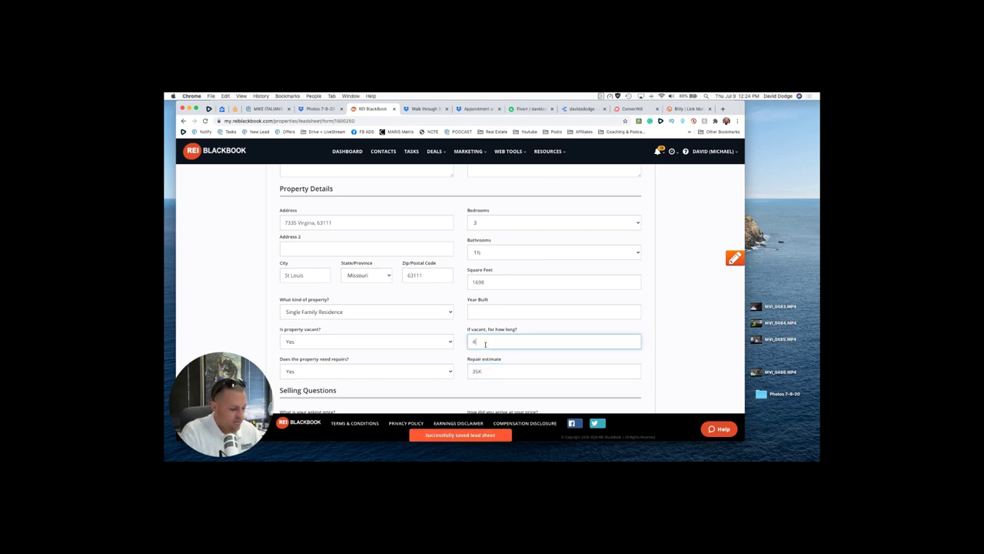
pyautogui.press('BackSpace')
pyautogui.press('BackSpace')
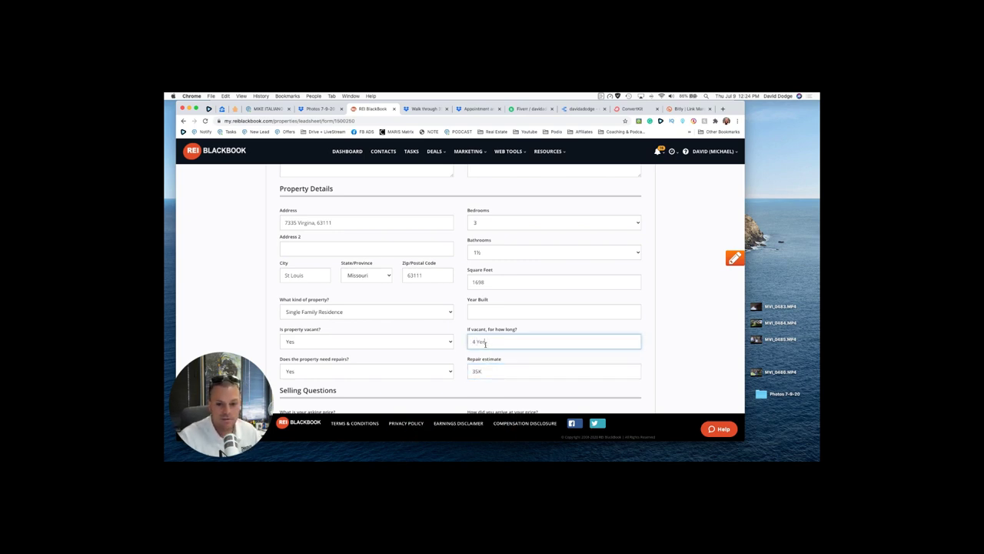
# Step: Open the property's Uploads section, then return to the linked Podio property lead
pyautogui.scroll(2, 306, 255)
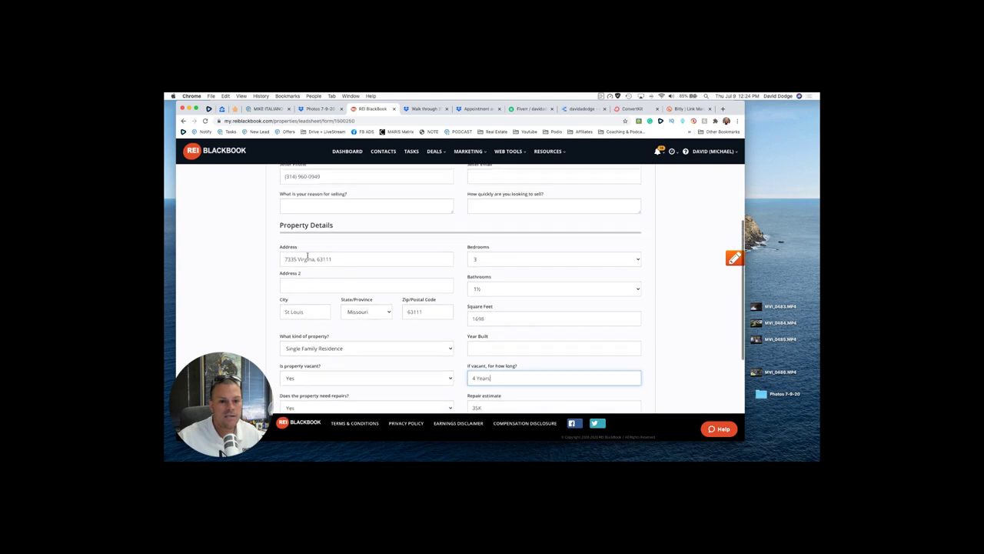
pyautogui.click(259, 264)
pyautogui.scroll(-3, 259, 269)
pyautogui.scroll(-3, 259, 269)
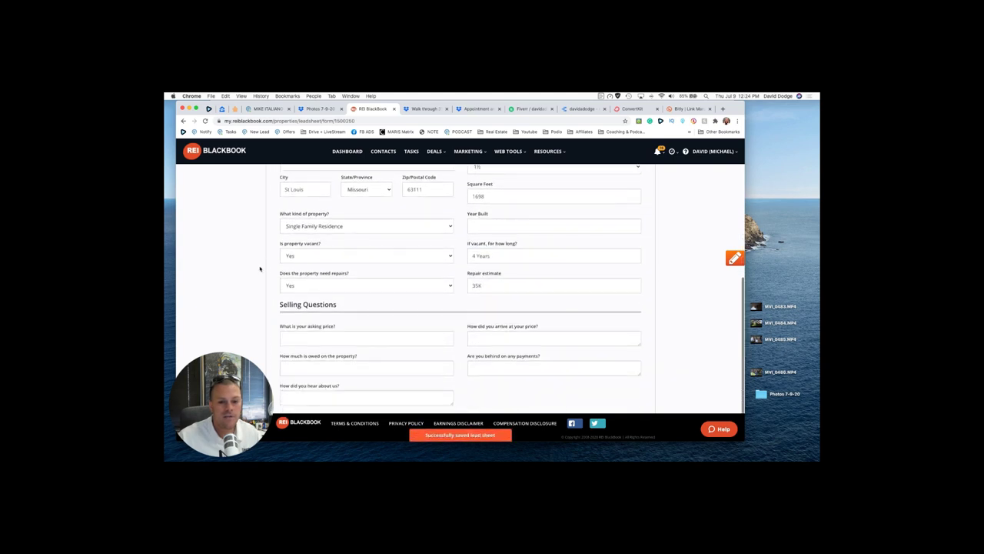
pyautogui.scroll(10, 259, 268)
pyautogui.scroll(-1, 259, 268)
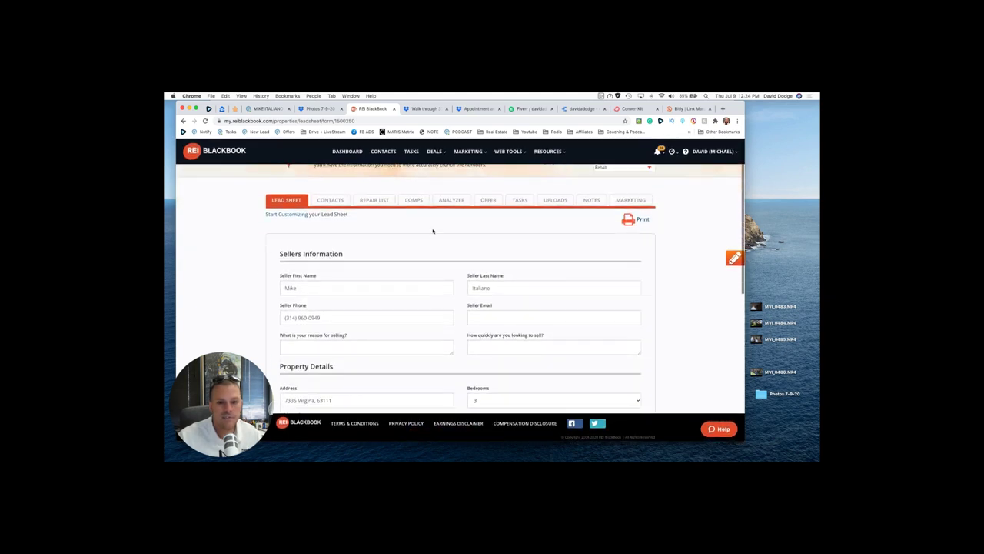
pyautogui.click(552, 209)
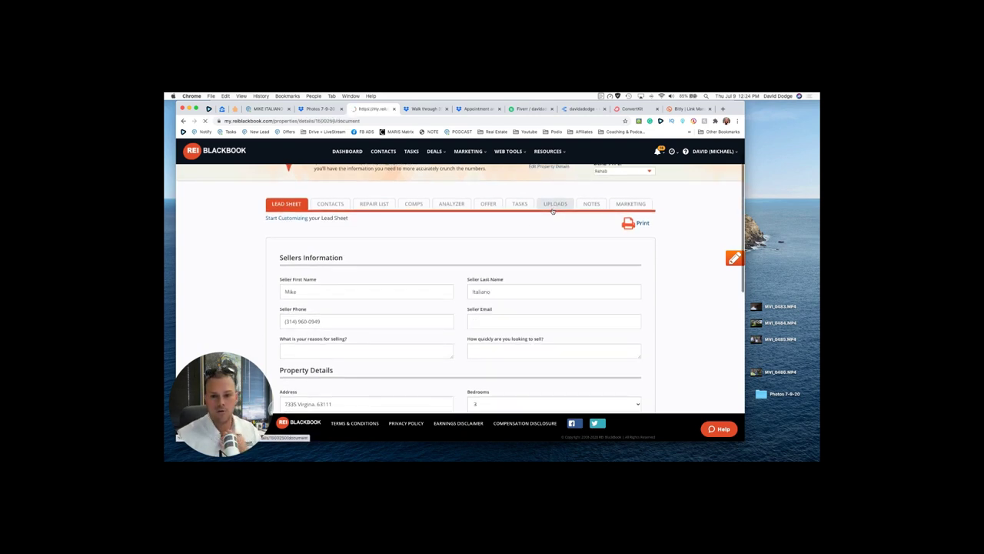
pyautogui.click(279, 109)
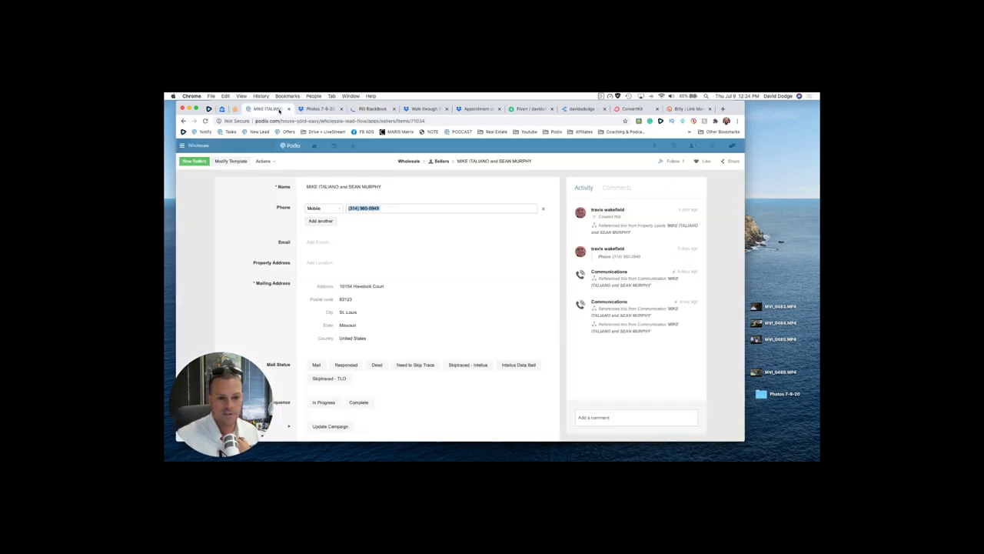
pyautogui.press('super+bracketleft')
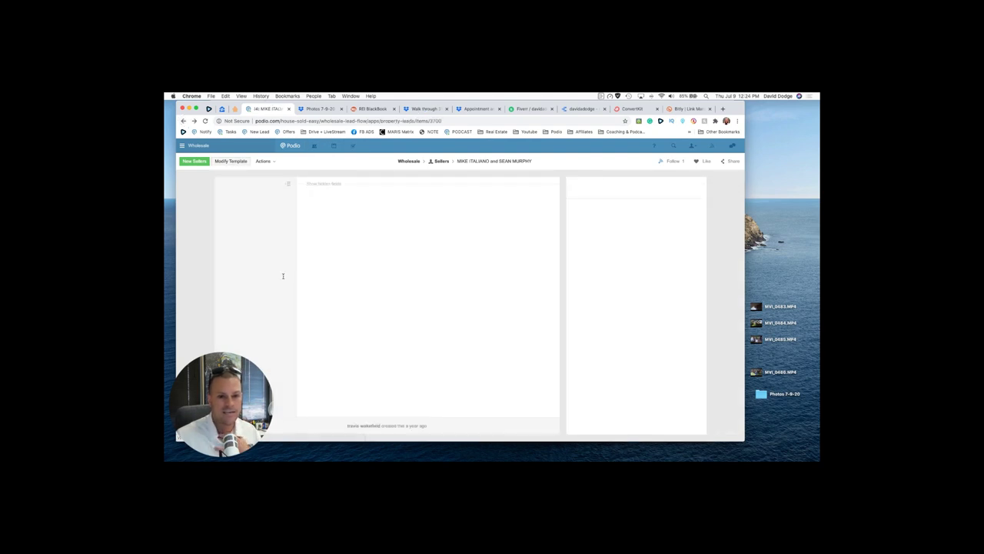
pyautogui.scroll(-10, 529, 318)
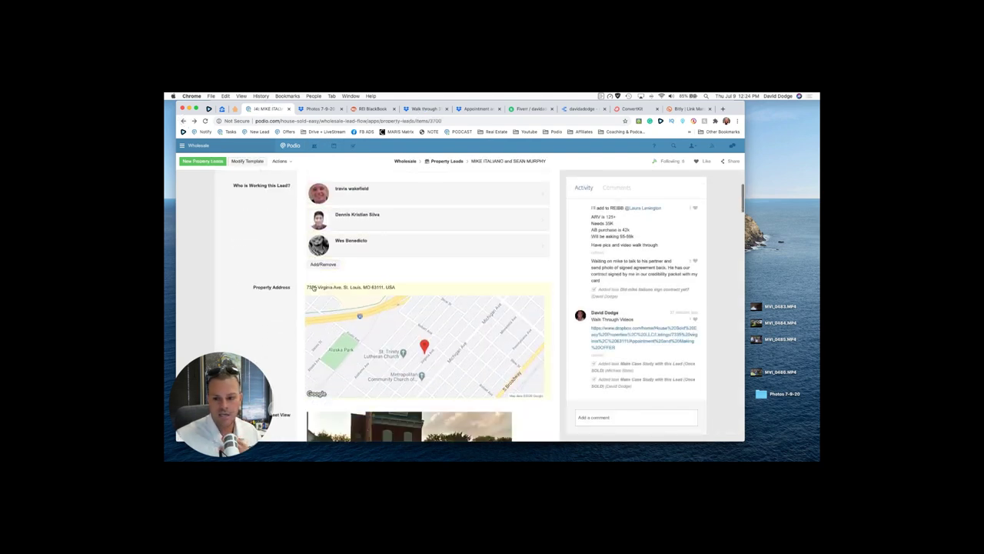
# Step: Download the entire Photos 7-9-20 folder from Dropbox and return to the Uploads page
pyautogui.click(319, 109)
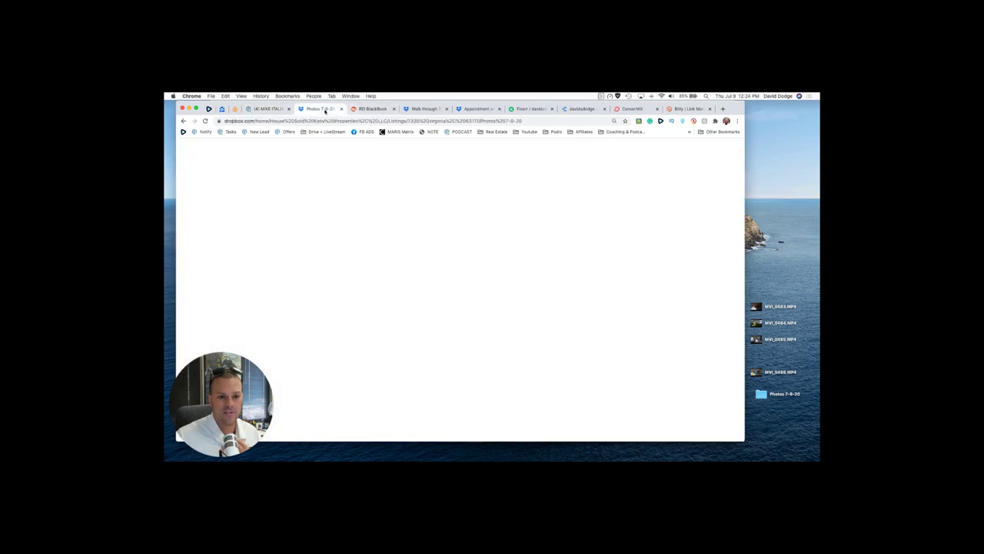
pyautogui.scroll(10, 361, 222)
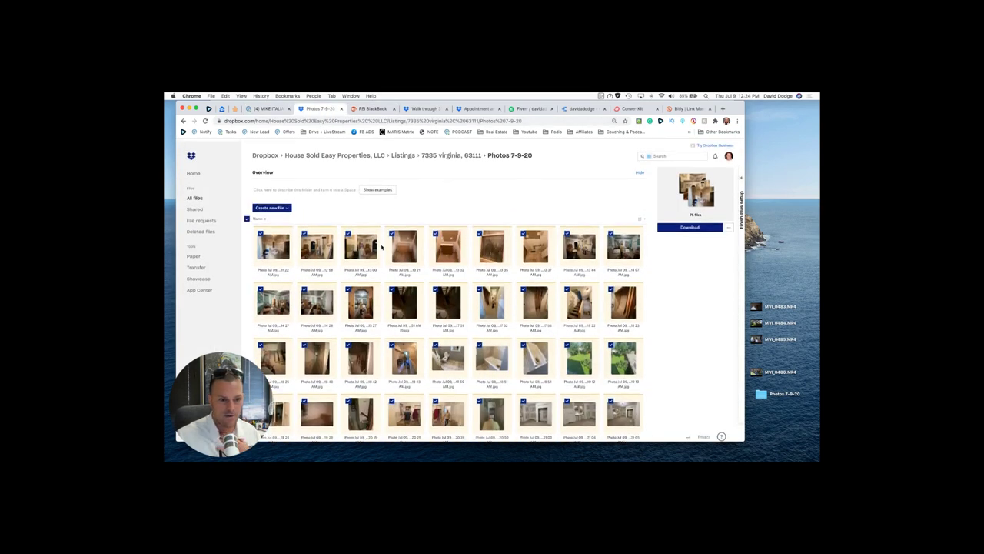
pyautogui.click(683, 225)
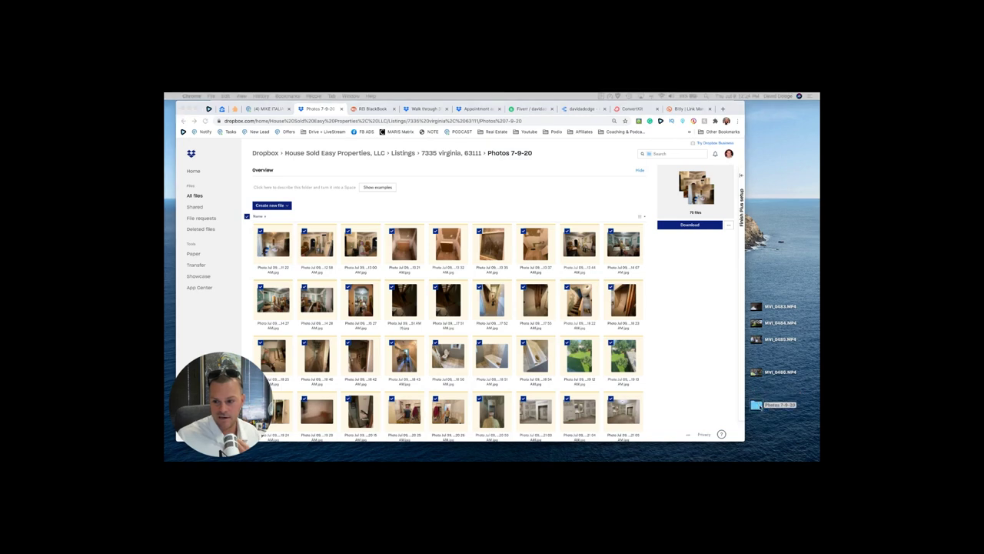
pyautogui.click(367, 108)
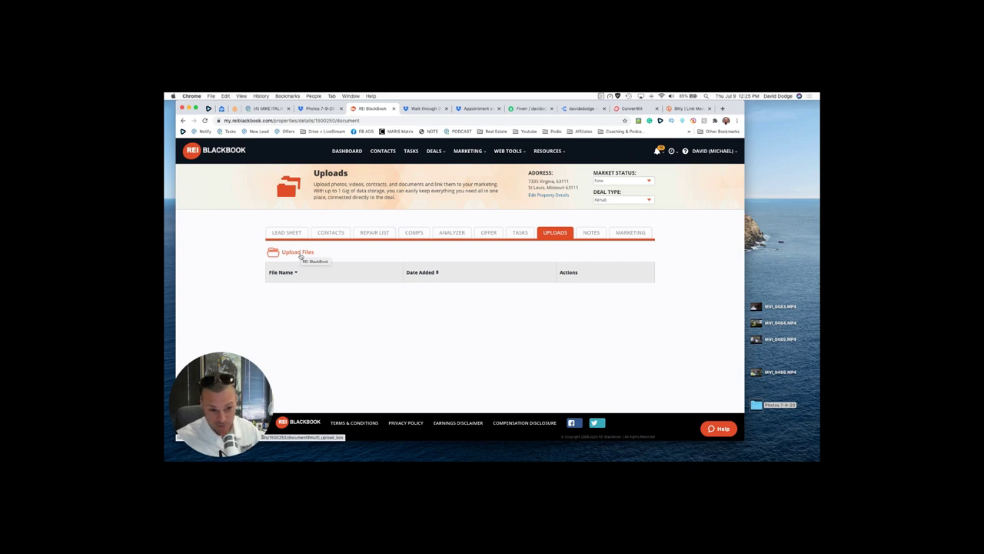
# Step: Try dragging all Photos 7-9-20 pictures from the desktop folder onto the upload area
pyautogui.click(299, 255)
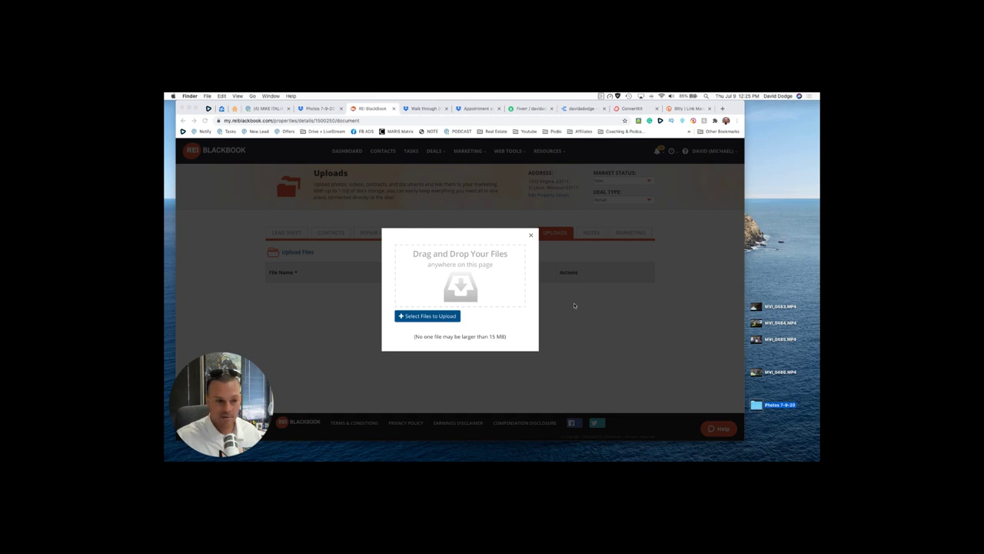
pyautogui.doubleClick(757, 404)
pyautogui.click(457, 251)
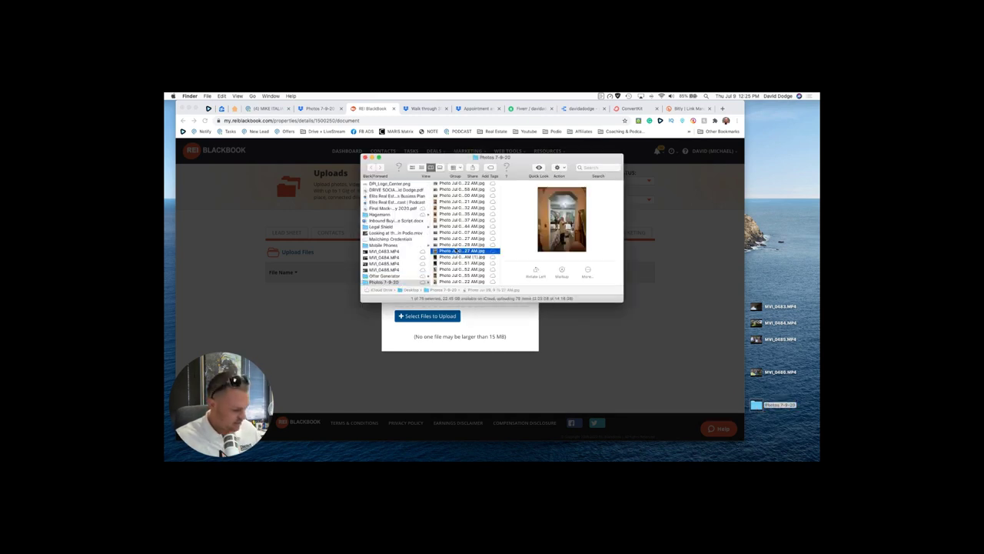
pyautogui.press('super+a')
pyautogui.moveTo(456, 158); pyautogui.dragTo(742, 215)
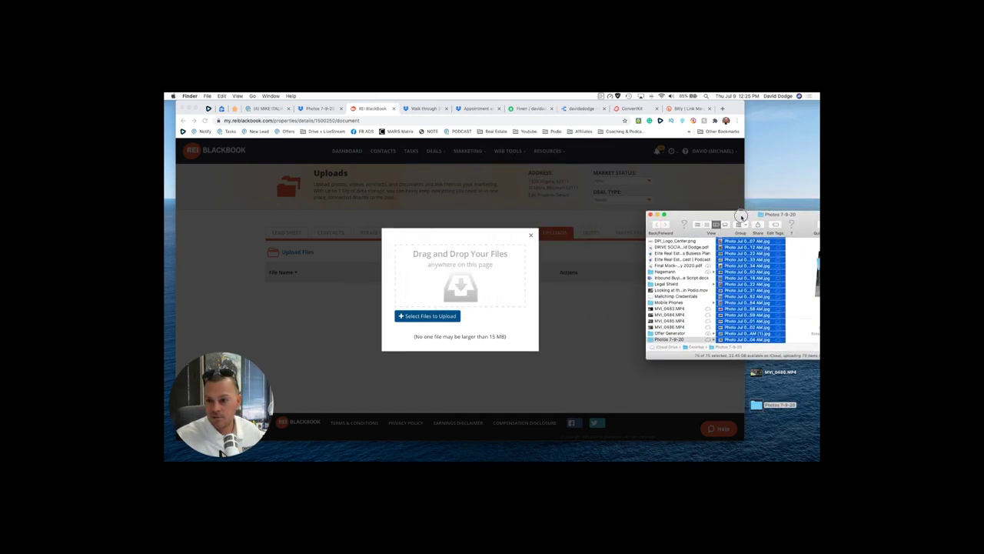
pyautogui.moveTo(723, 285); pyautogui.dragTo(444, 283)
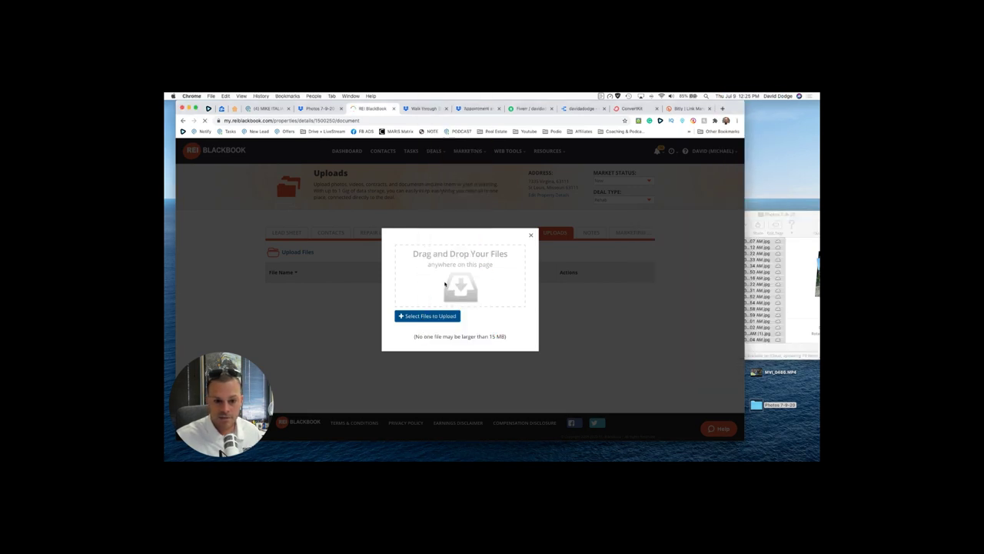
pyautogui.click(183, 121)
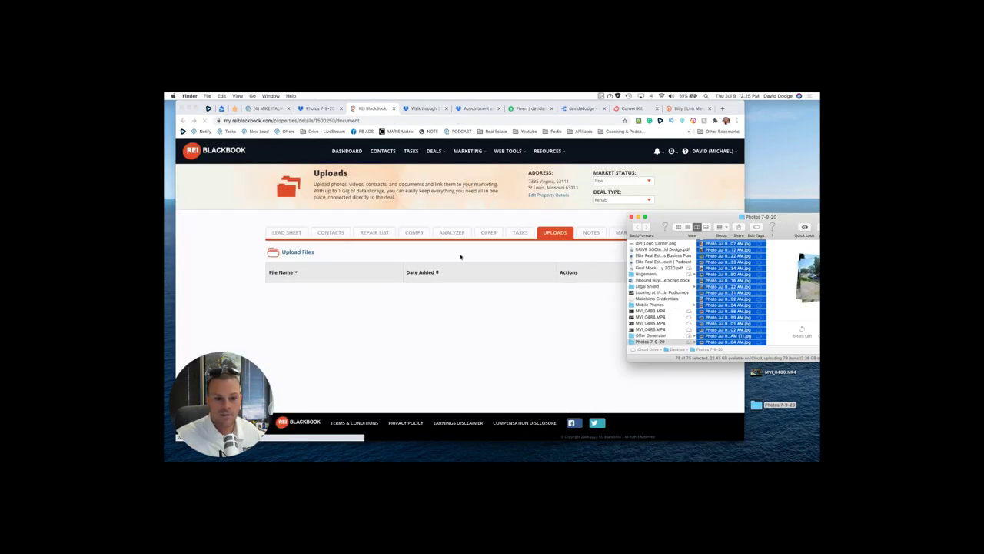
# Step: Upload all 75 photos from Photos 7-9-20 via the file browser and close the window
pyautogui.click(318, 266)
pyautogui.click(298, 252)
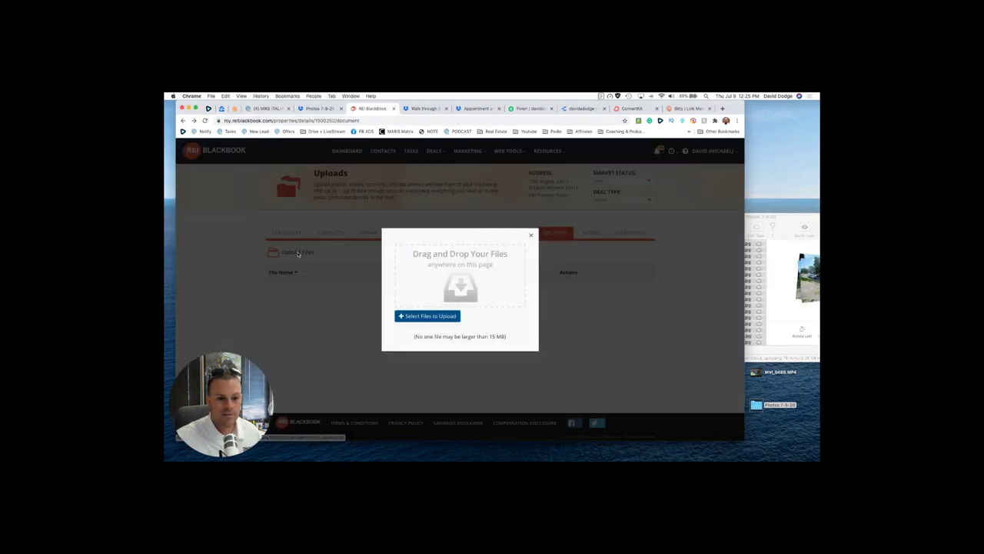
pyautogui.click(442, 319)
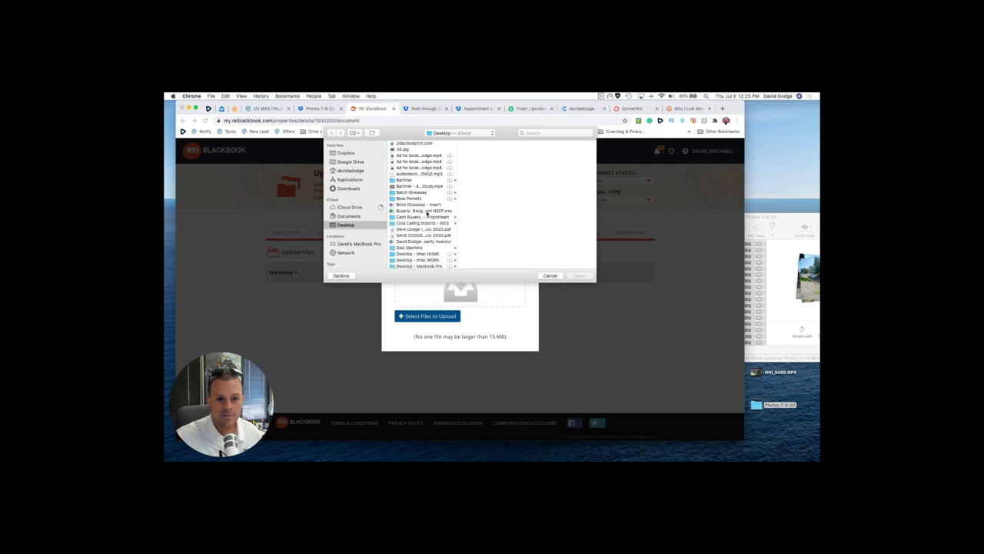
pyautogui.scroll(-10, 418, 204)
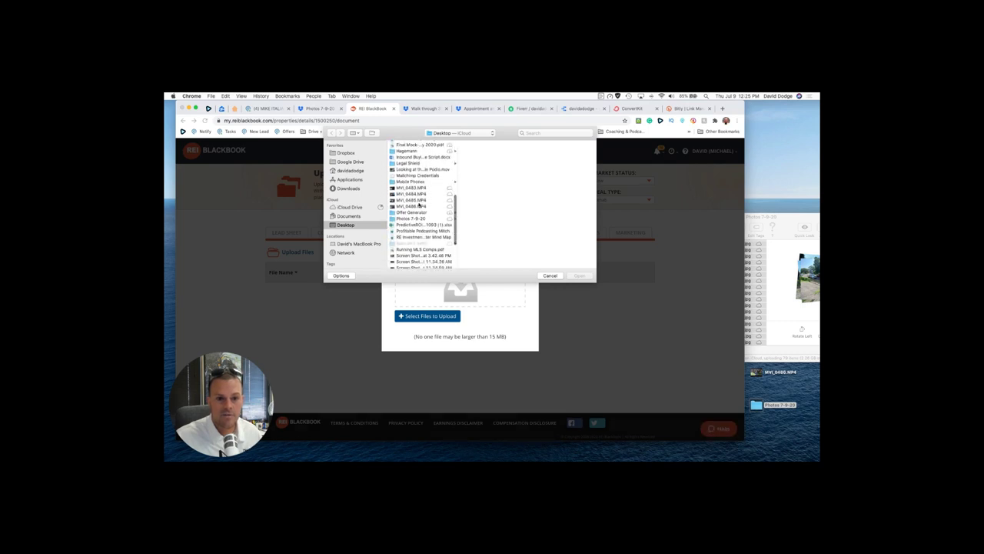
pyautogui.click(413, 204)
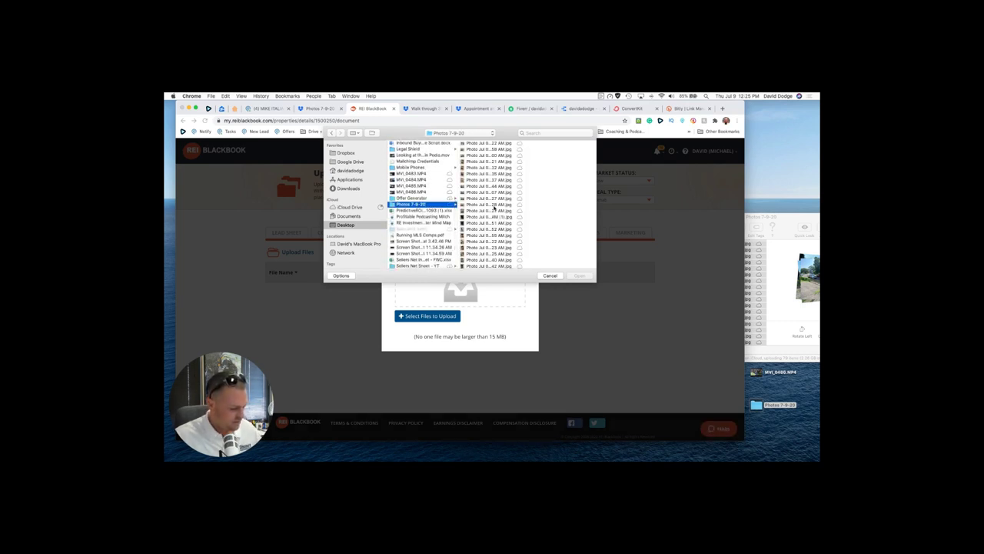
pyautogui.click(495, 206)
pyautogui.press('super+a')
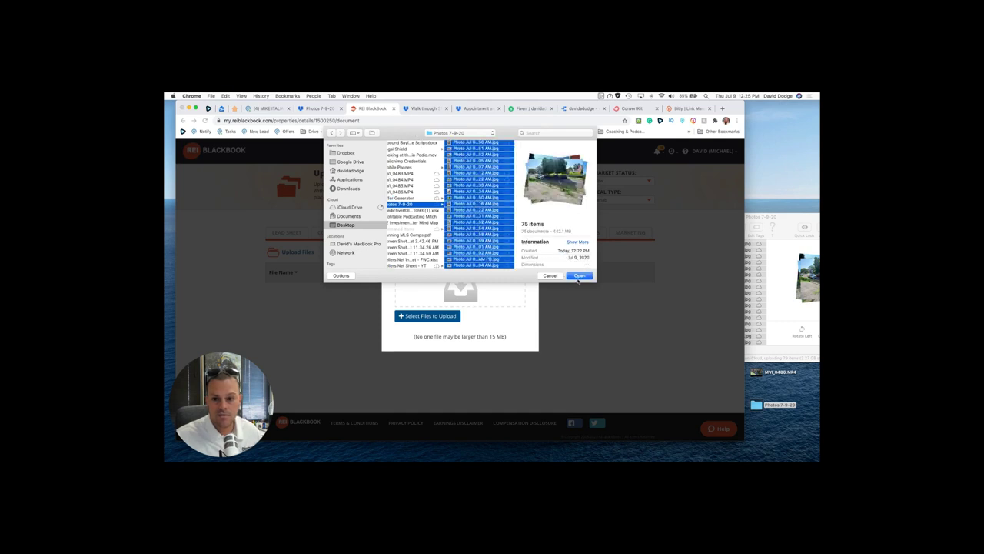
pyautogui.click(579, 276)
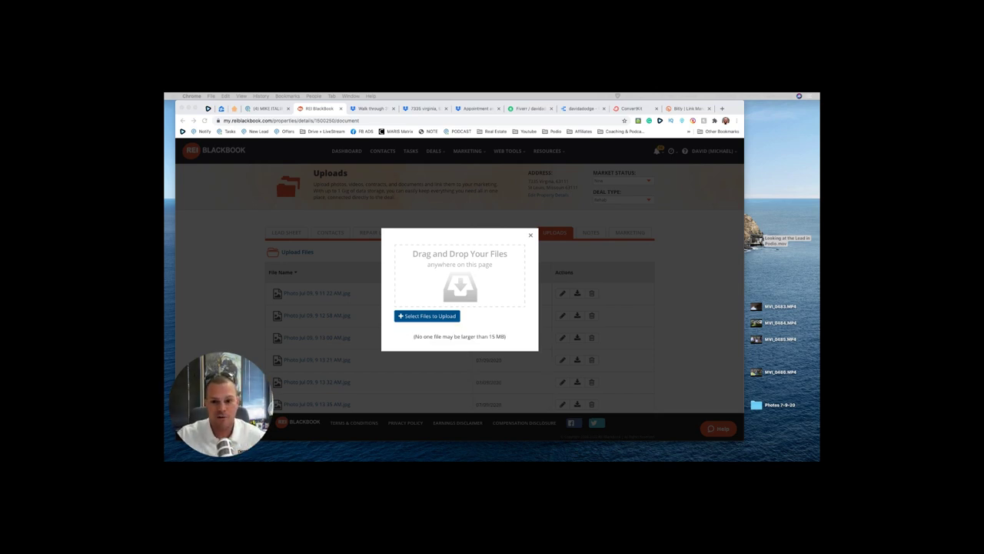
pyautogui.click(530, 234)
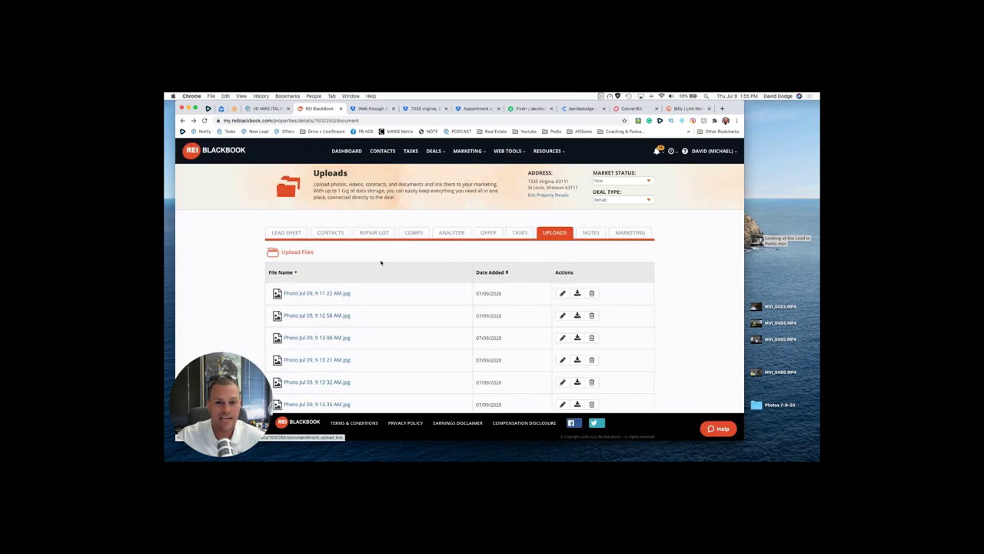
# Step: Go to discountpropertyinvestor.com in a new browser tab
pyautogui.click(719, 109)
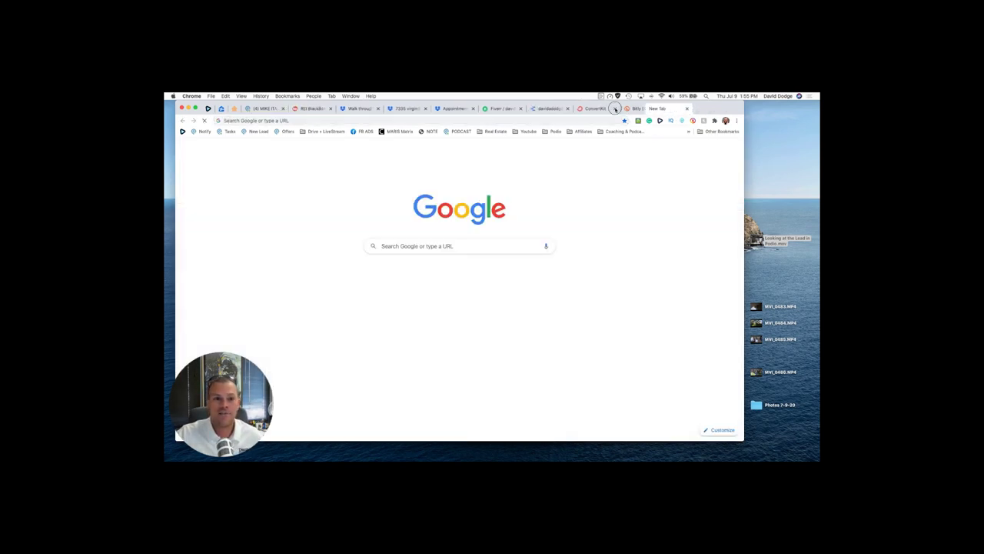
pyautogui.press('super+w')
pyautogui.press('super+t')
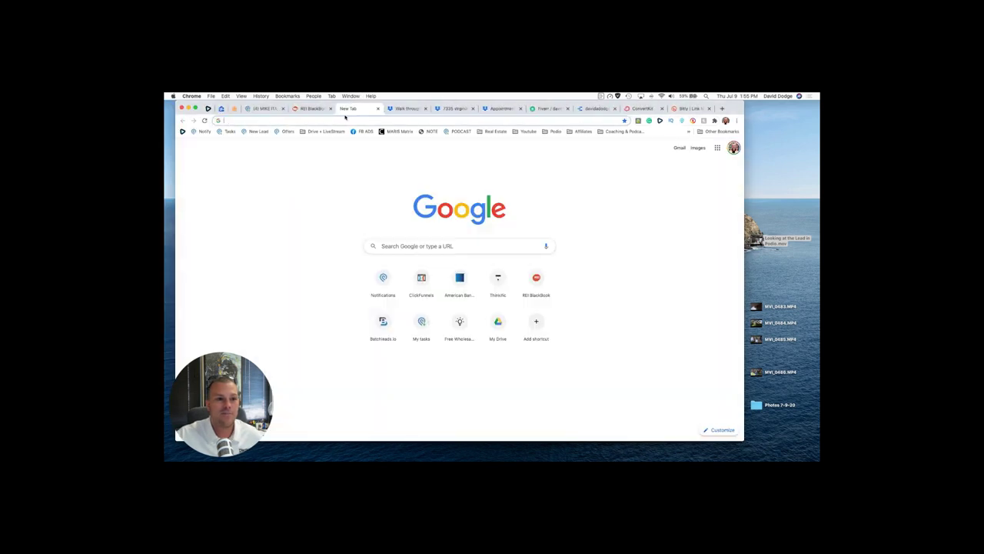
pyautogui.click(345, 120)
pyautogui.write('discountpropertyinvestor.com')
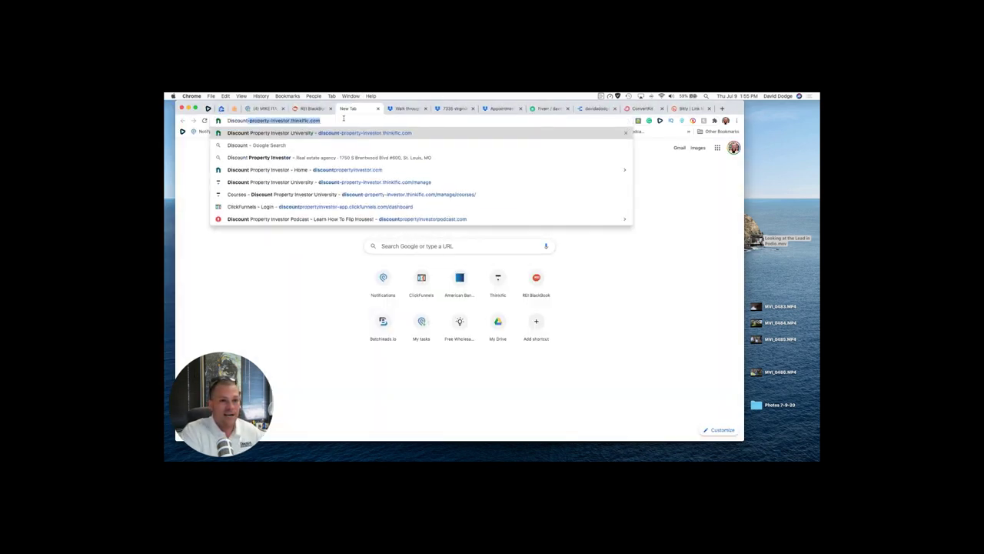
pyautogui.press('Return')
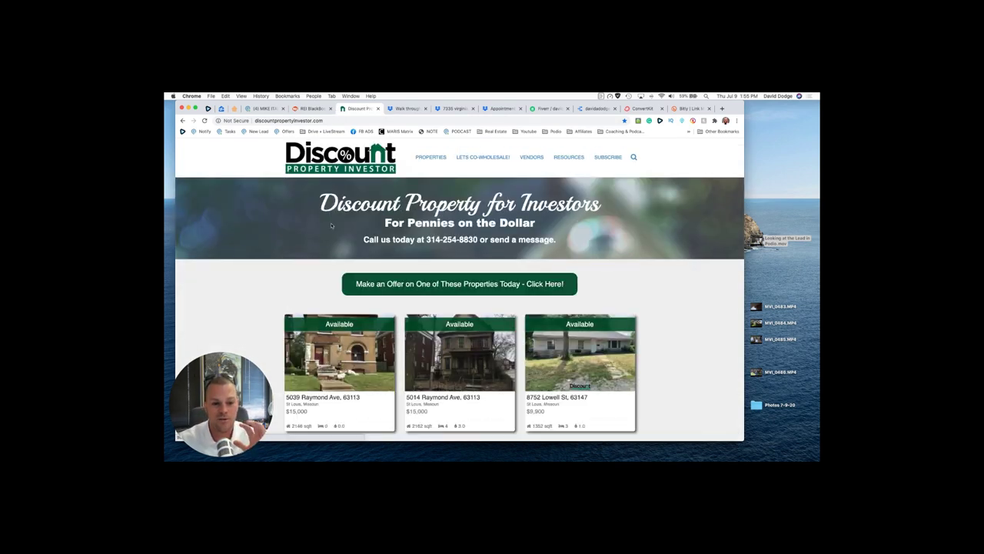
# Step: Scroll through the available property listings, then return to the REI BlackBook property page
pyautogui.scroll(-5, 331, 225)
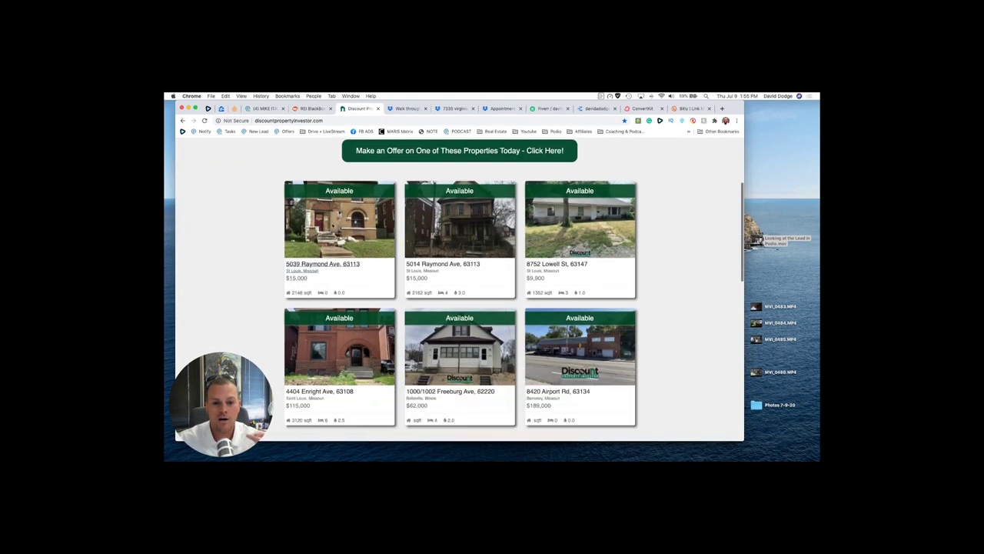
pyautogui.scroll(2, 331, 226)
pyautogui.scroll(-5, 332, 225)
pyautogui.scroll(-4, 331, 225)
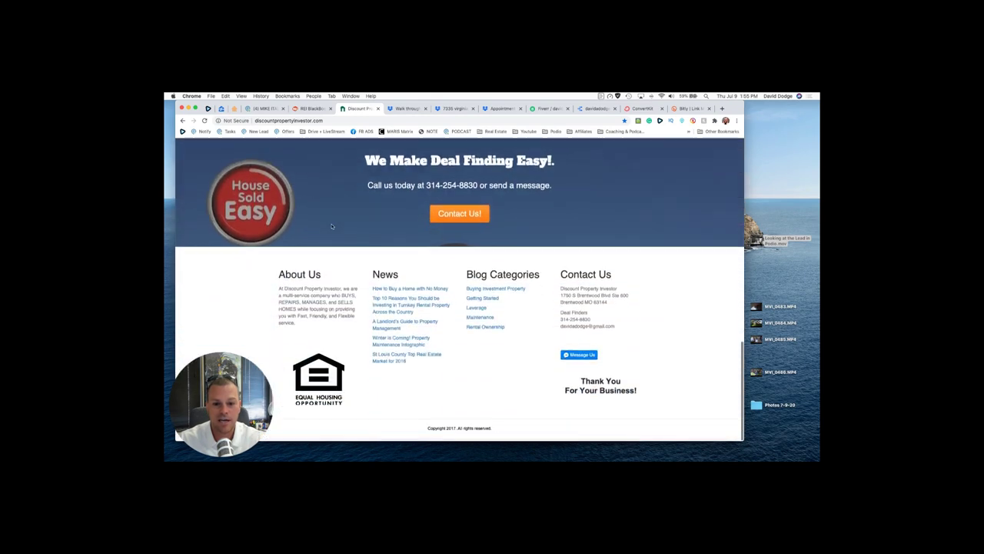
pyautogui.scroll(15, 331, 225)
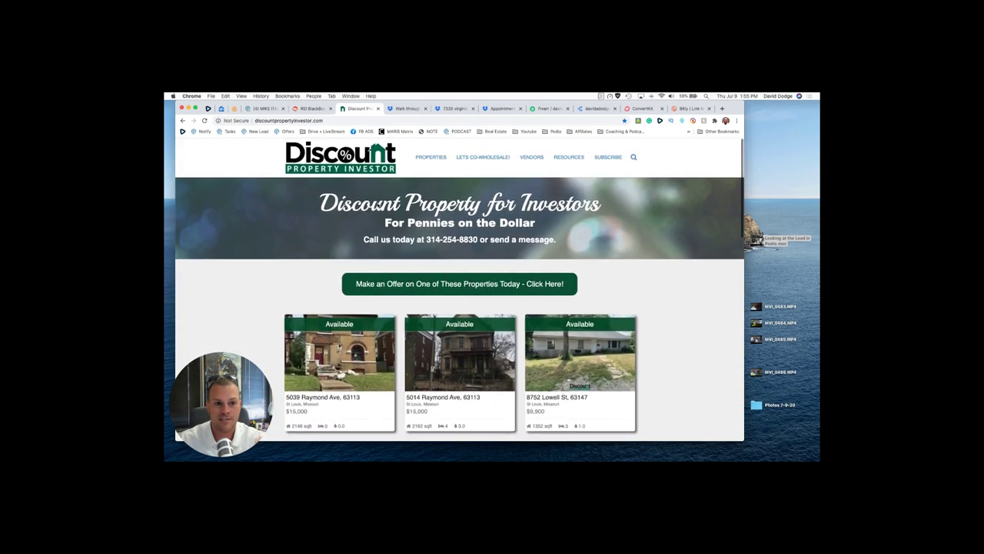
pyautogui.click(307, 109)
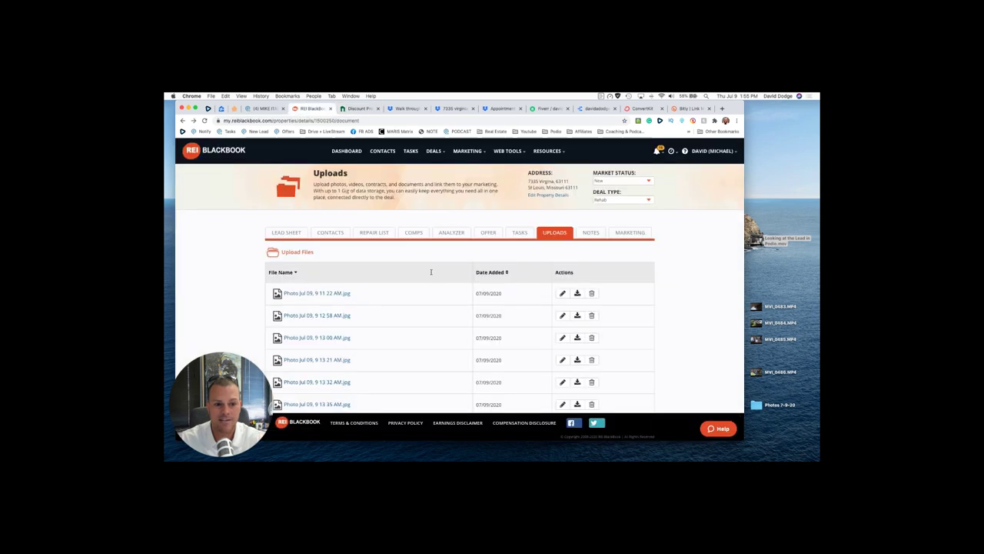
# Step: Open the property's Marketing page and confirm its deal type
pyautogui.click(631, 234)
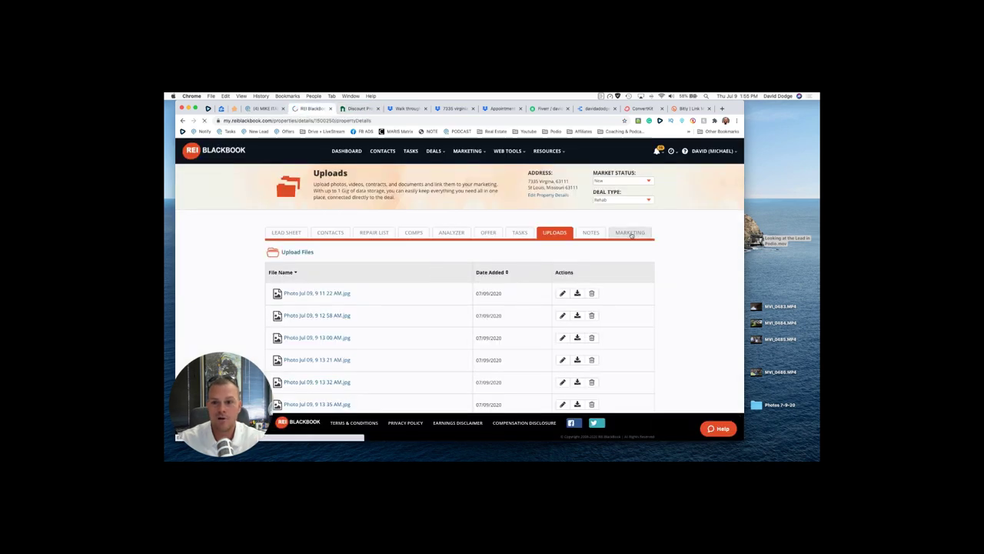
pyautogui.click(615, 181)
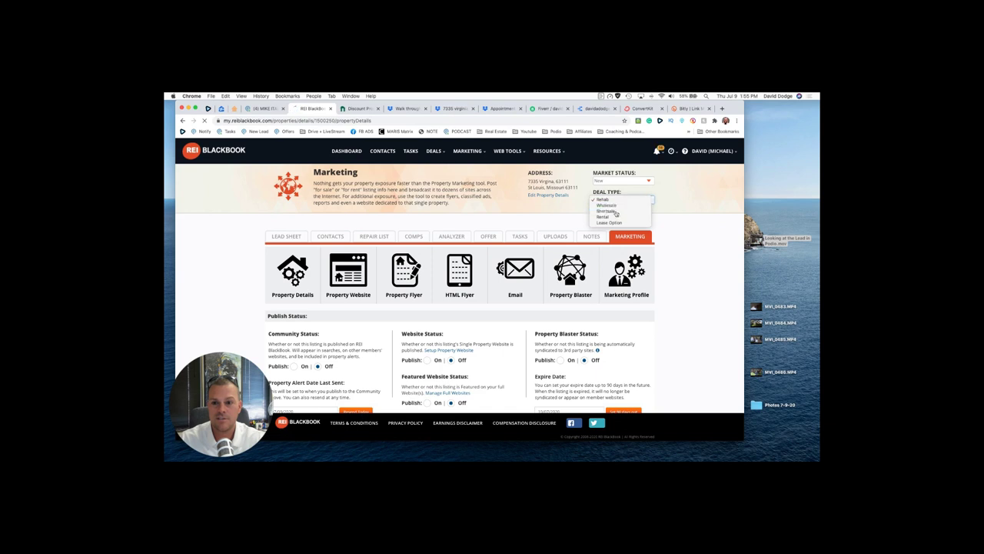
pyautogui.click(614, 186)
pyautogui.scroll(-3, 568, 197)
pyautogui.scroll(-3, 568, 197)
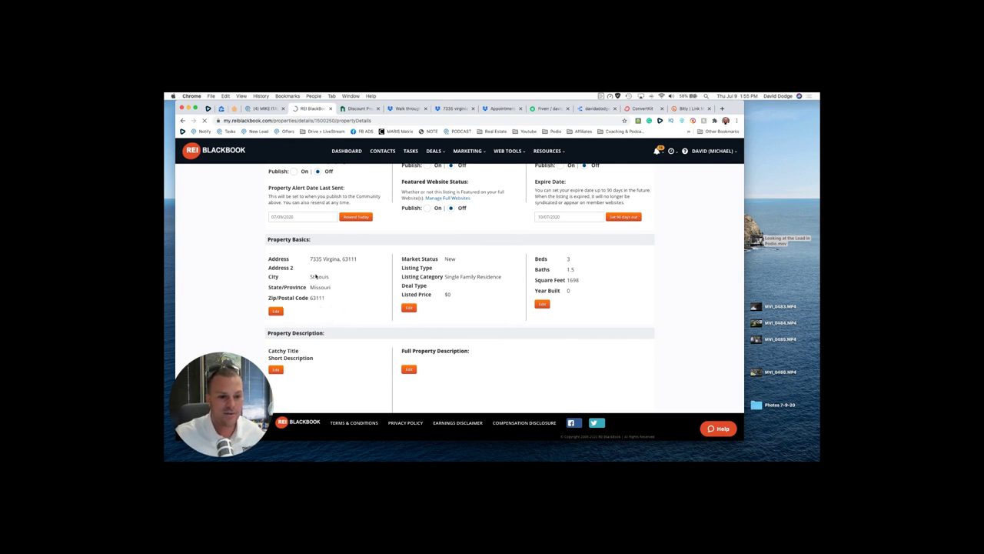
pyautogui.moveTo(267, 240); pyautogui.dragTo(345, 292)
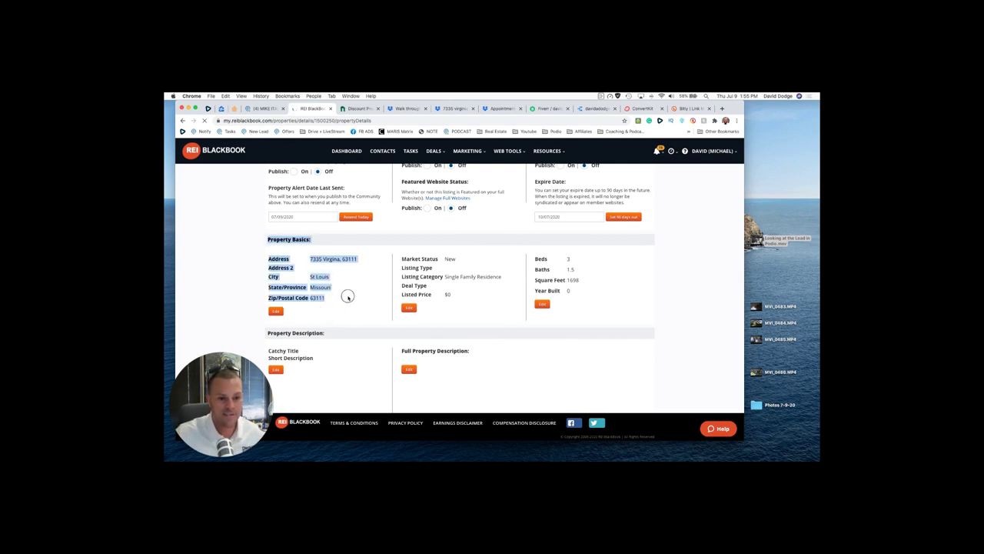
pyautogui.click(350, 299)
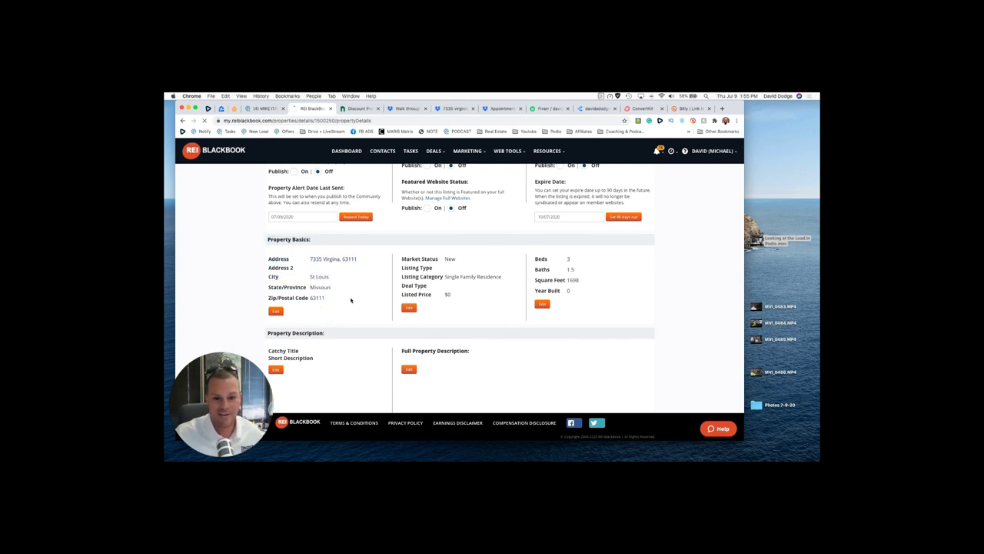
# Step: Save property basics as New, For Sale, Rehab with a $57,900 listed price
pyautogui.click(409, 308)
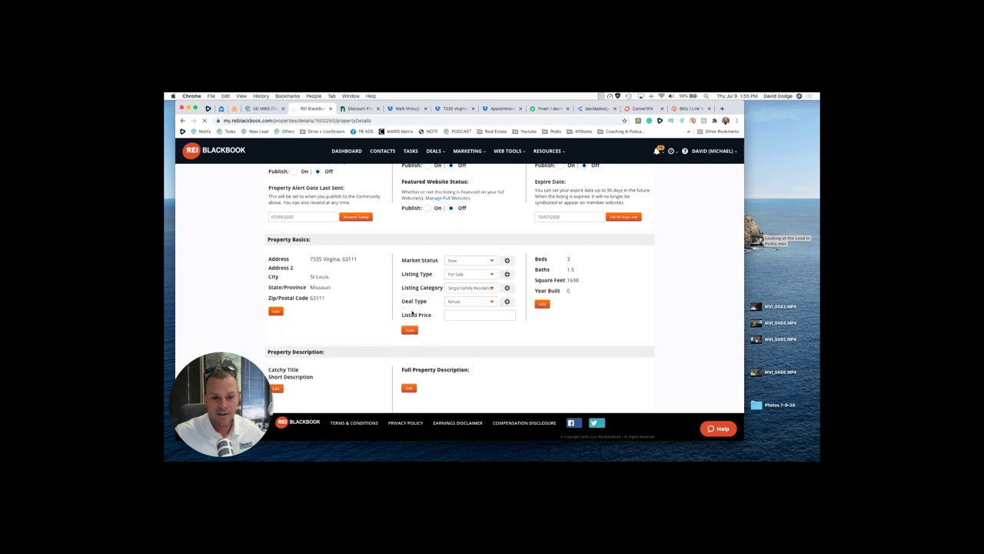
pyautogui.click(493, 274)
pyautogui.click(492, 275)
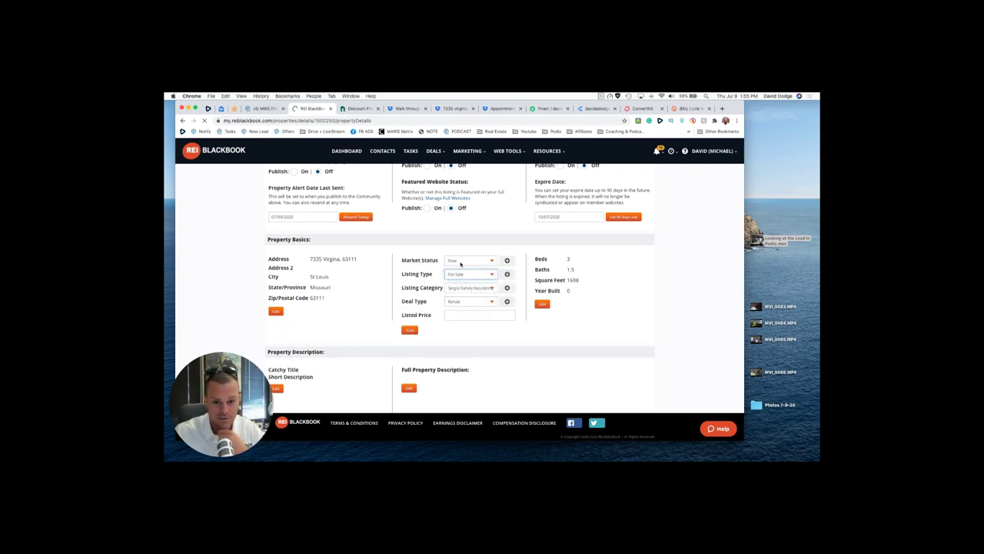
pyautogui.click(460, 261)
pyautogui.click(434, 265)
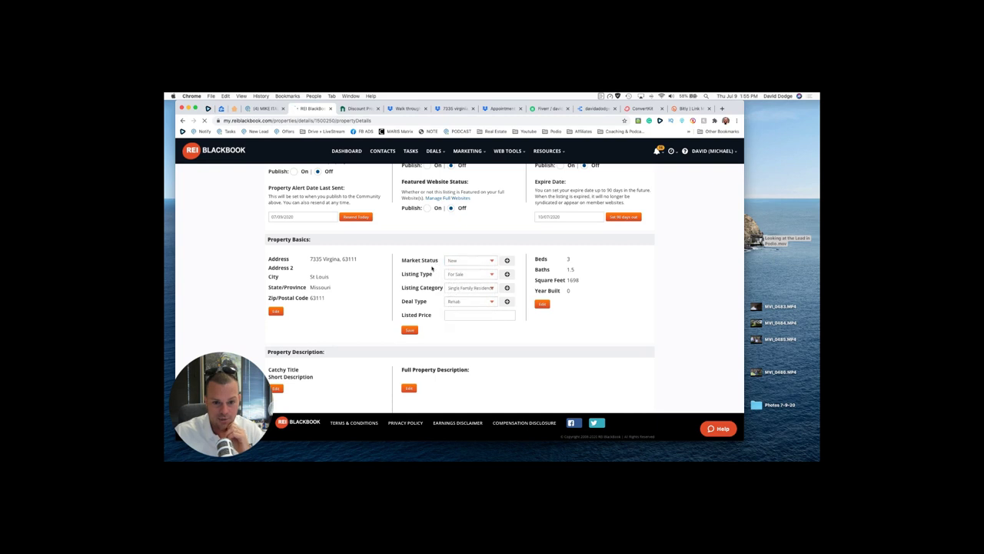
pyautogui.click(463, 304)
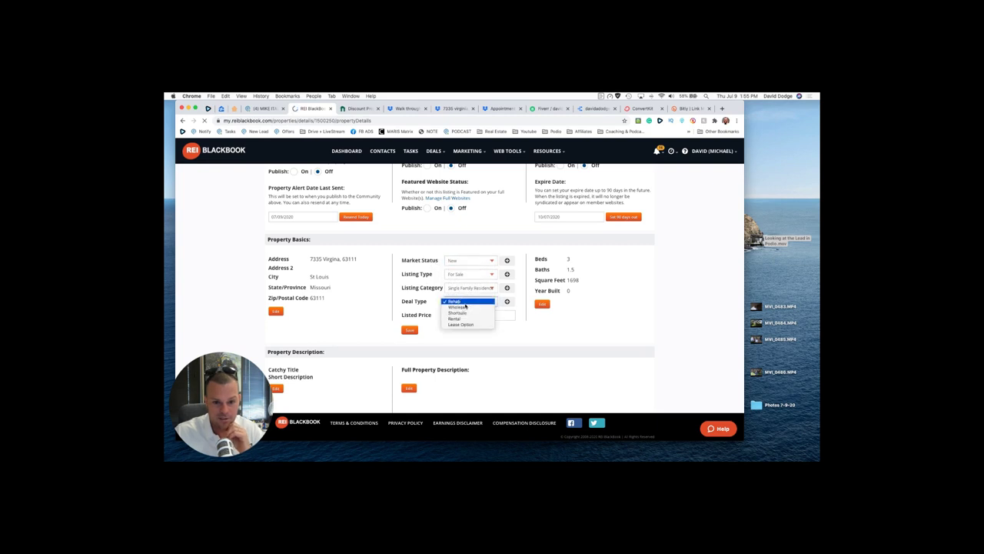
pyautogui.press('Escape')
pyautogui.click(458, 316)
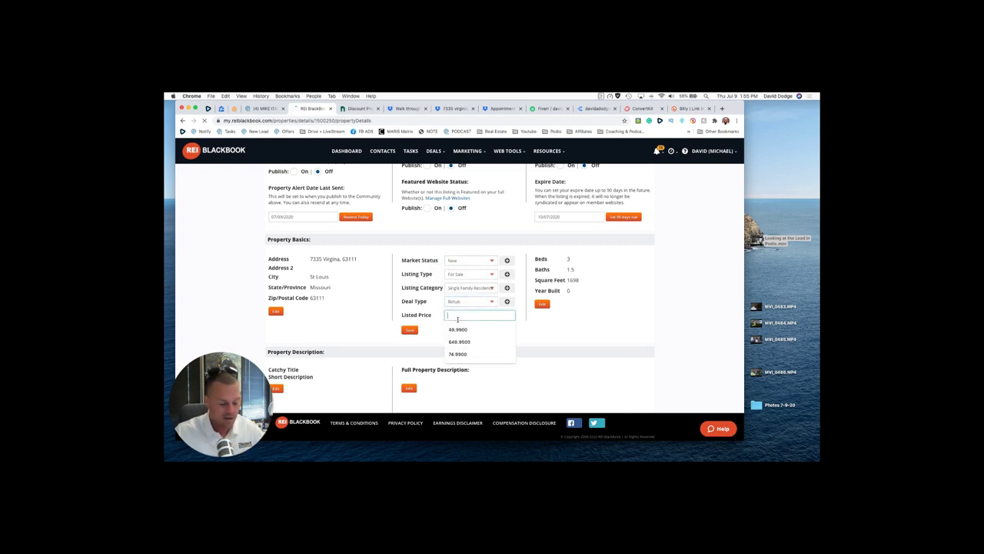
pyautogui.write('57,900')
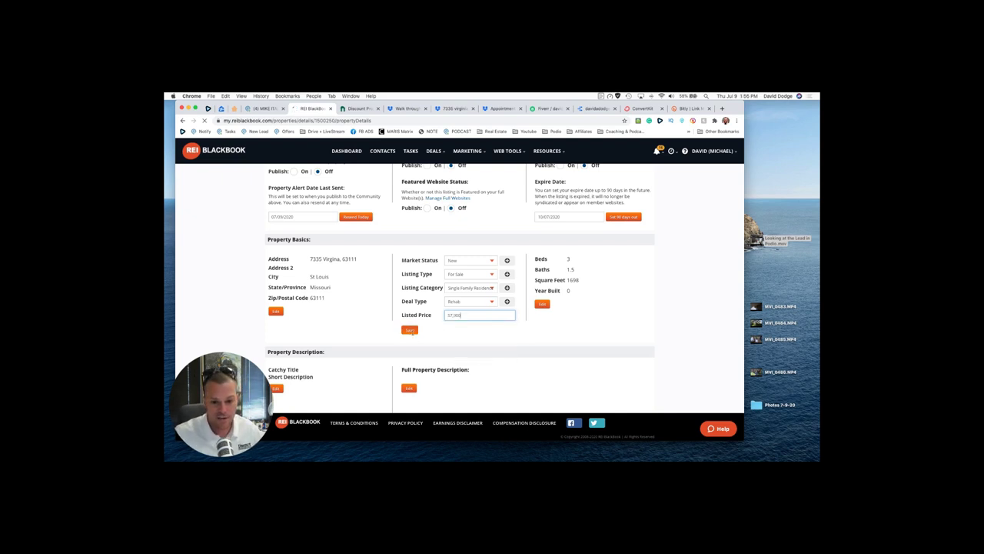
pyautogui.click(409, 330)
pyautogui.click(262, 108)
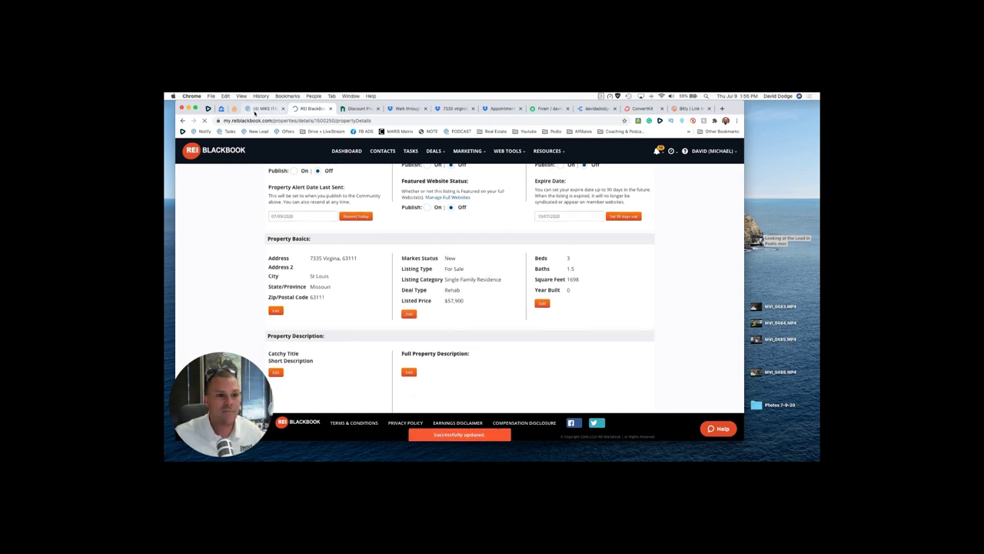
pyautogui.scroll(2, 654, 361)
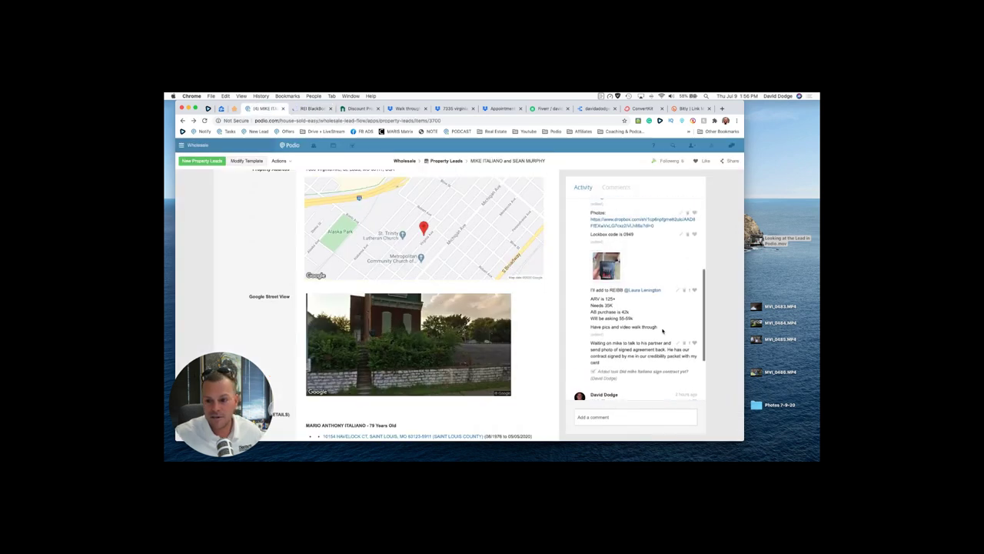
pyautogui.moveTo(662, 330); pyautogui.dragTo(589, 298)
pyautogui.scroll(-1, 589, 298)
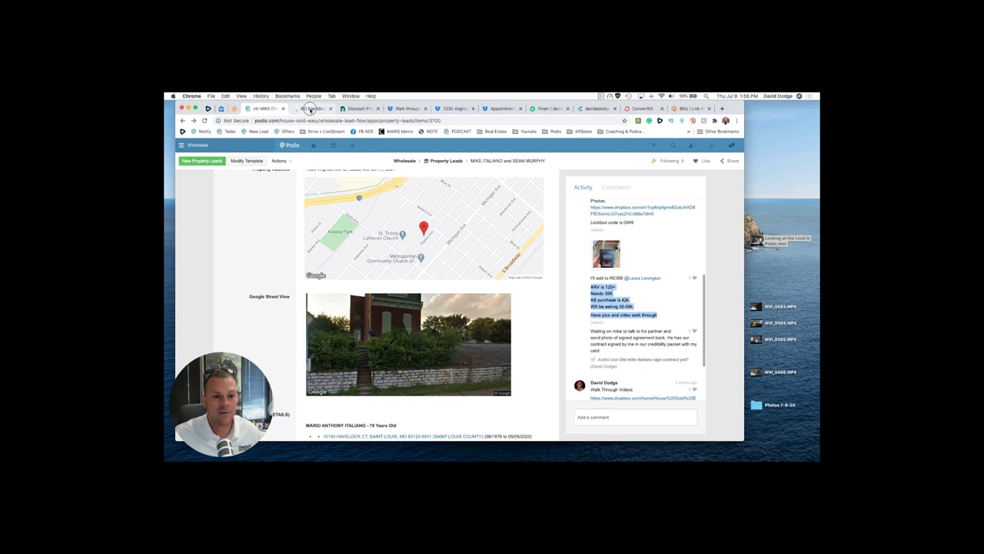
pyautogui.click(314, 108)
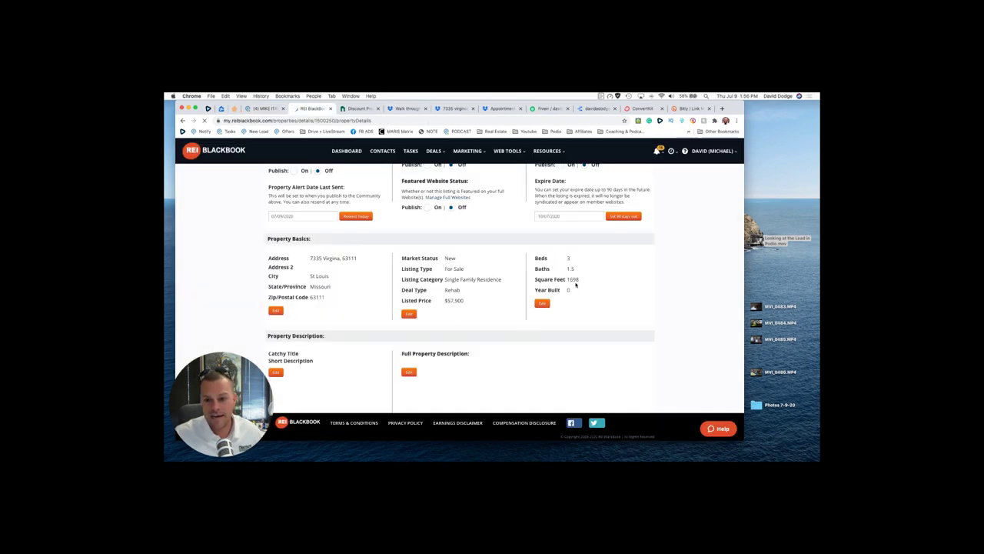
pyautogui.scroll(-1, 570, 282)
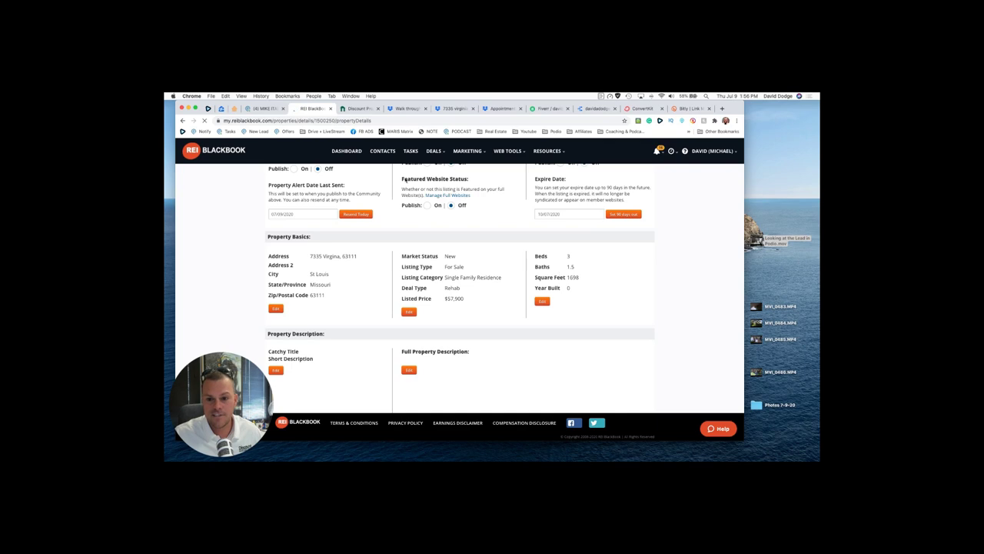
pyautogui.click(221, 109)
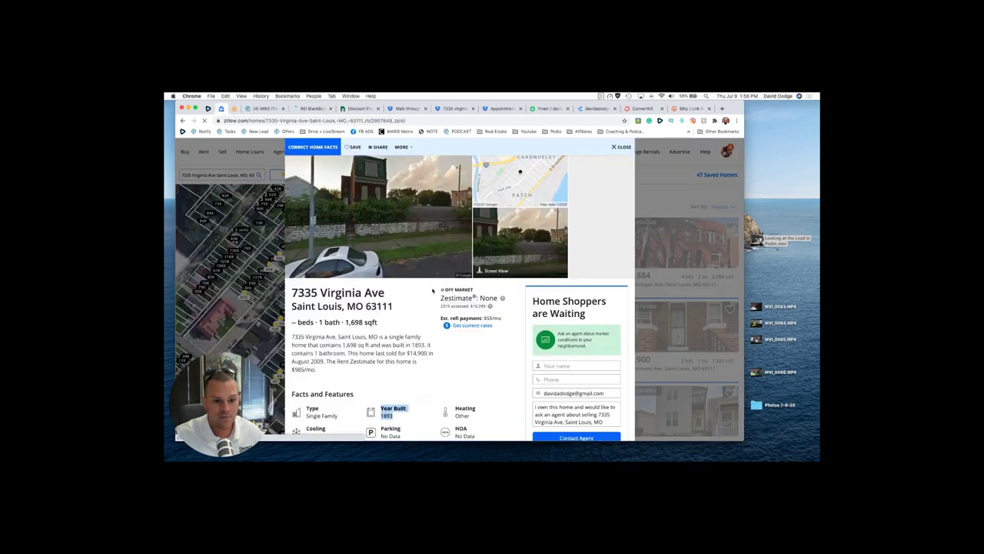
pyautogui.scroll(-1, 421, 329)
pyautogui.scroll(-2, 417, 338)
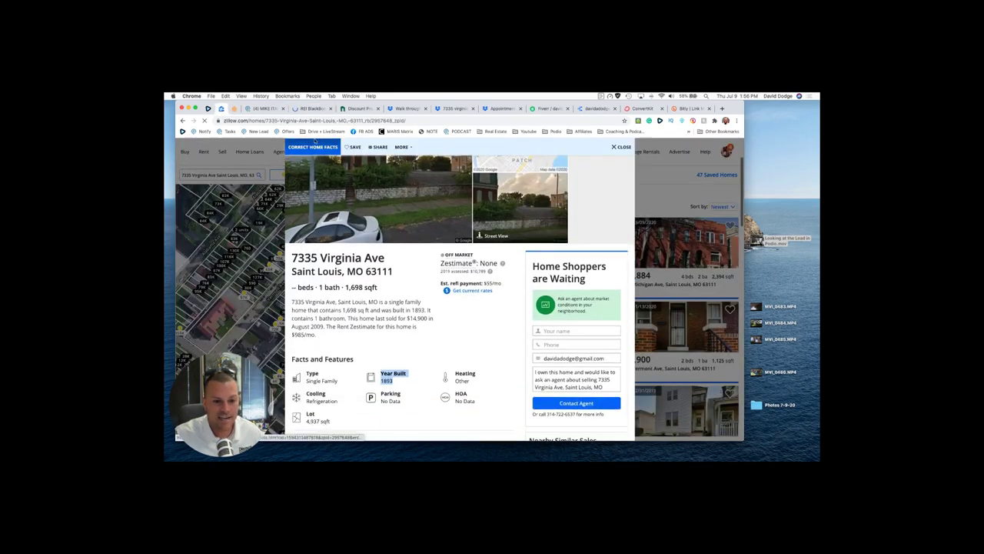
pyautogui.click(310, 110)
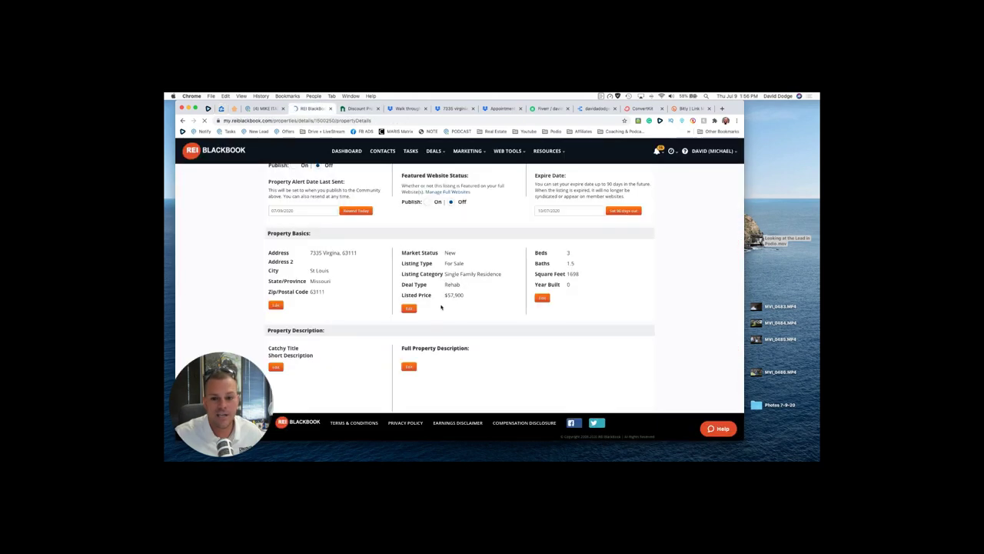
pyautogui.click(543, 298)
pyautogui.write('1953')
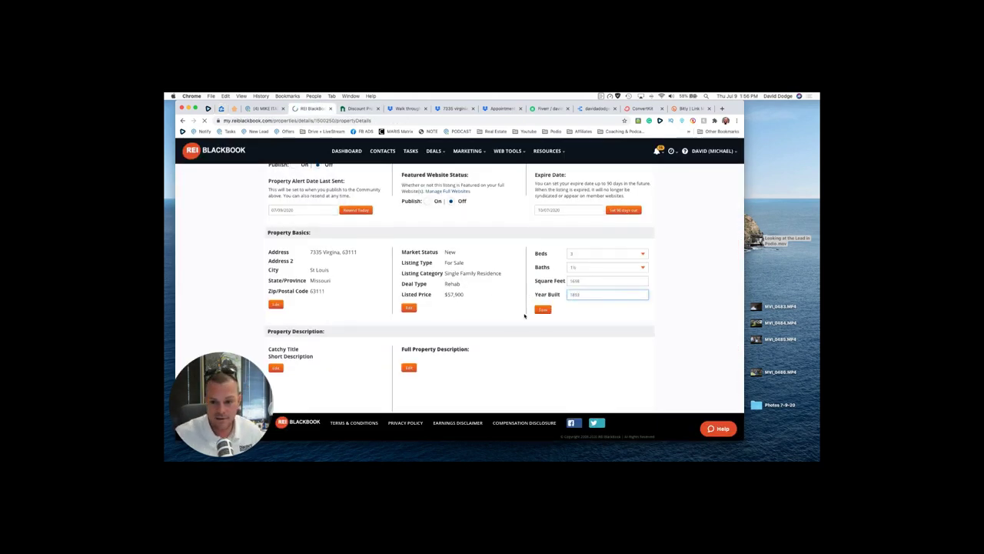
pyautogui.click(542, 309)
pyautogui.scroll(-3, 430, 319)
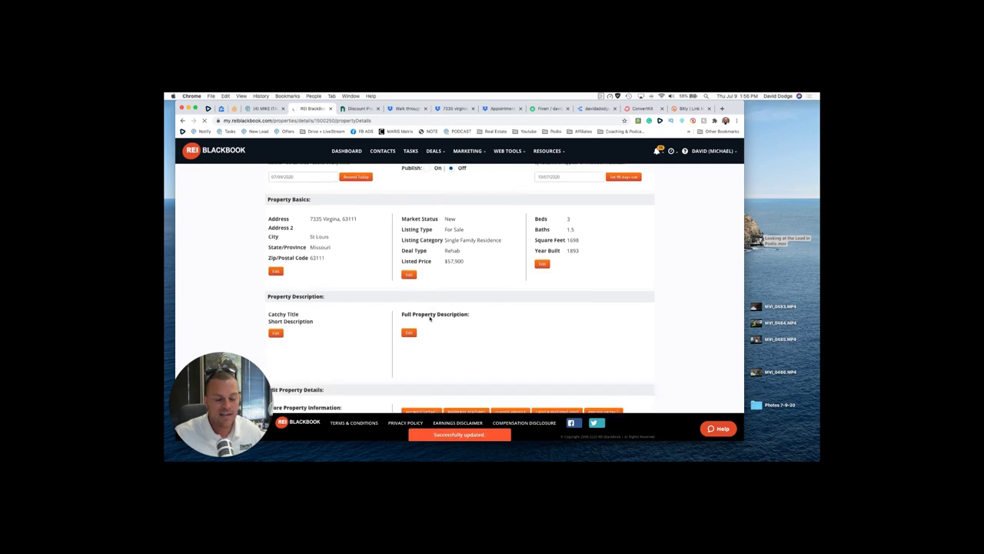
pyautogui.scroll(-1, 430, 319)
pyautogui.scroll(3, 422, 319)
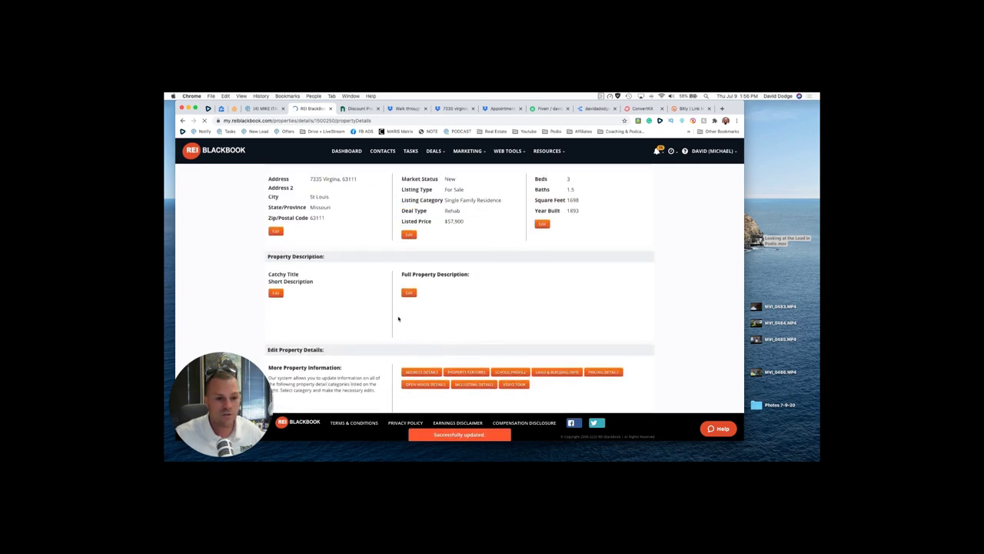
pyautogui.click(274, 293)
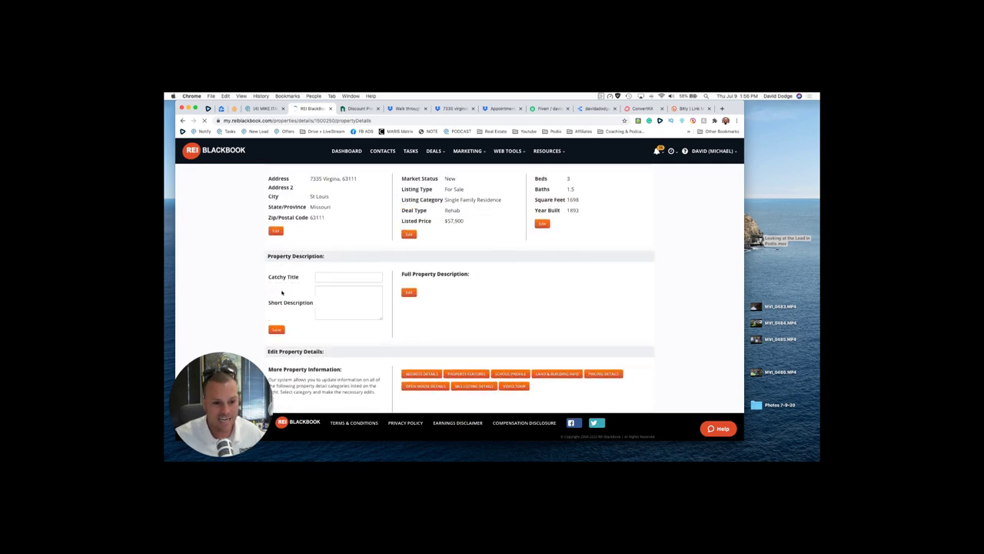
# Step: Log in to PropStream and recheck the Zillow facts: built 1893, 1,698 sq ft
pyautogui.click(327, 277)
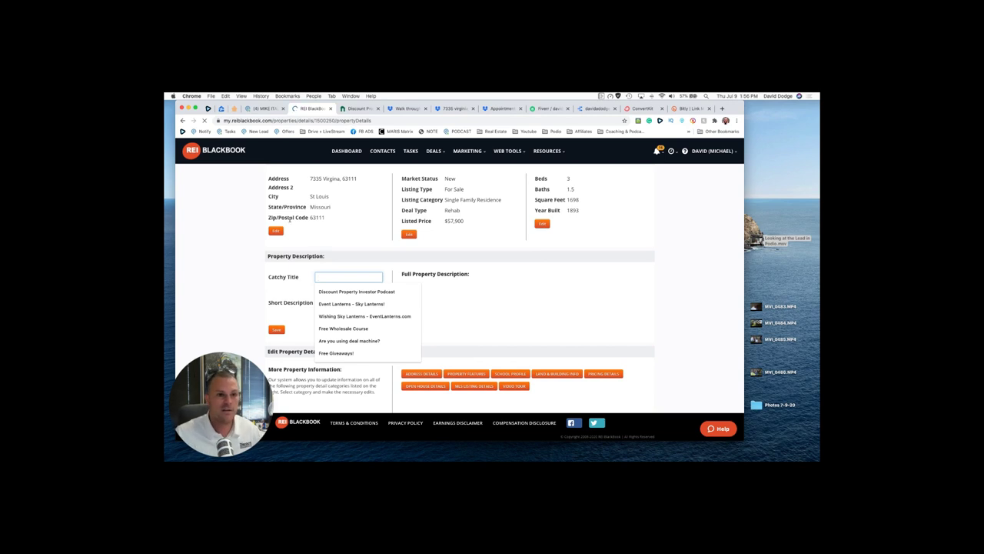
pyautogui.click(235, 109)
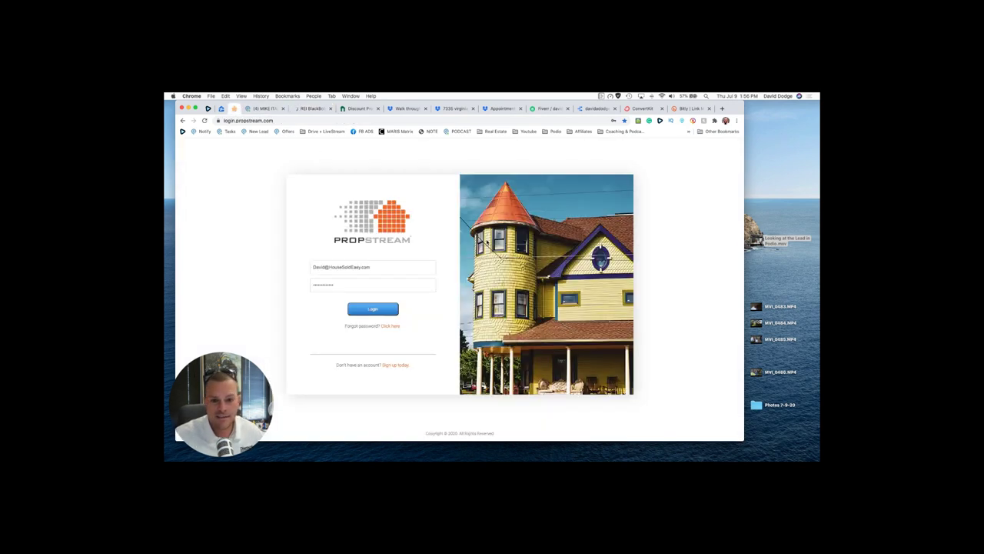
pyautogui.click(374, 309)
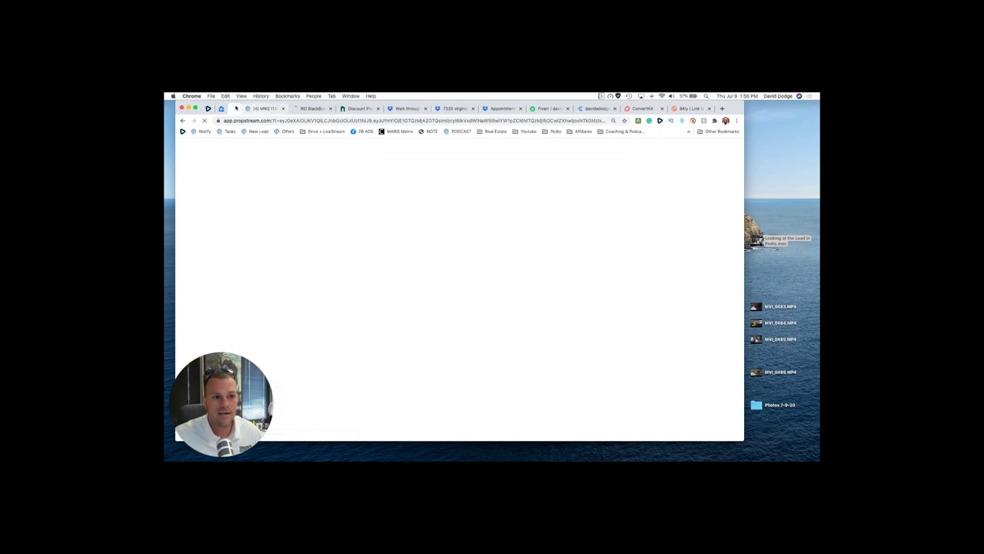
pyautogui.click(453, 108)
pyautogui.scroll(3, 548, 255)
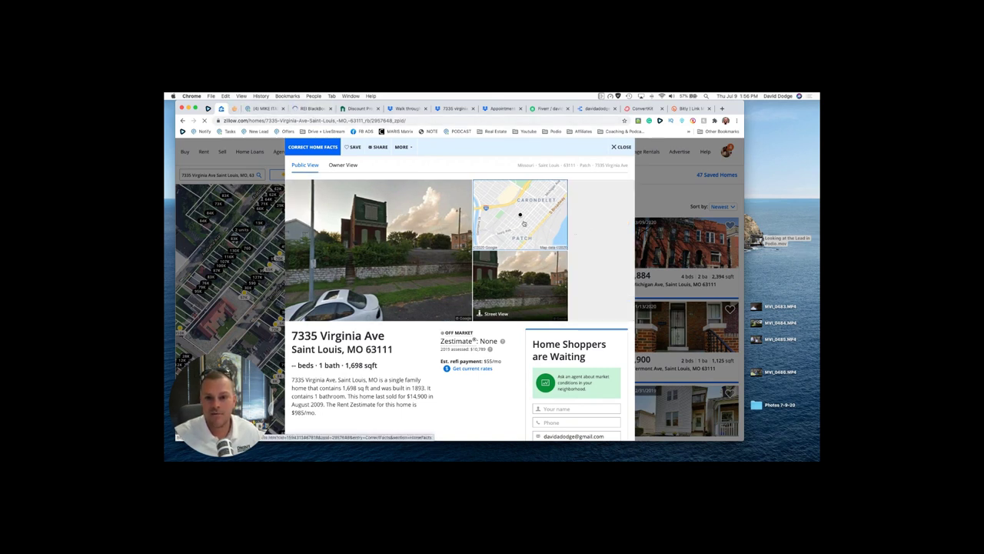
# Step: Enter the catchy title 'Great Rehab Potential in the Patch!' on the property details page
pyautogui.click(311, 109)
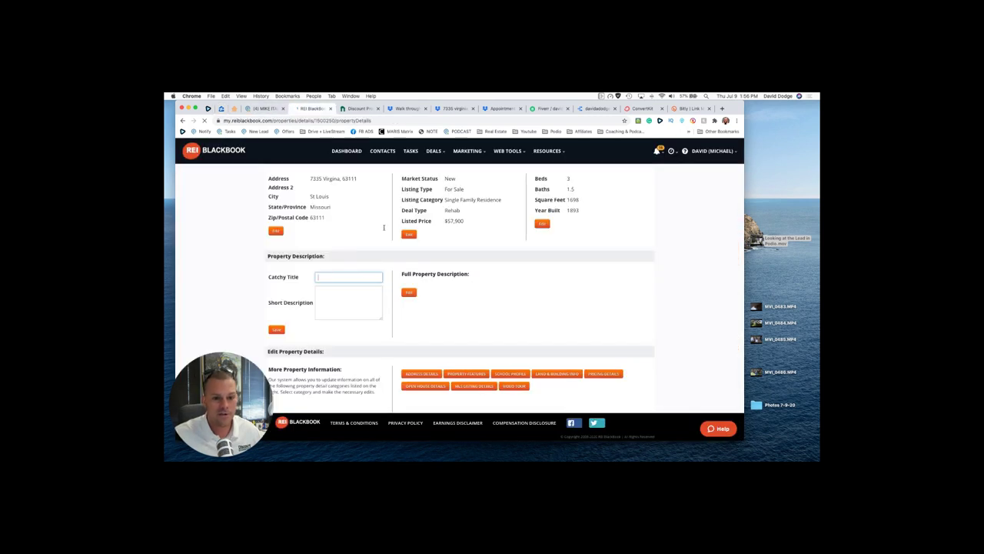
pyautogui.click(356, 279)
pyautogui.write('G')
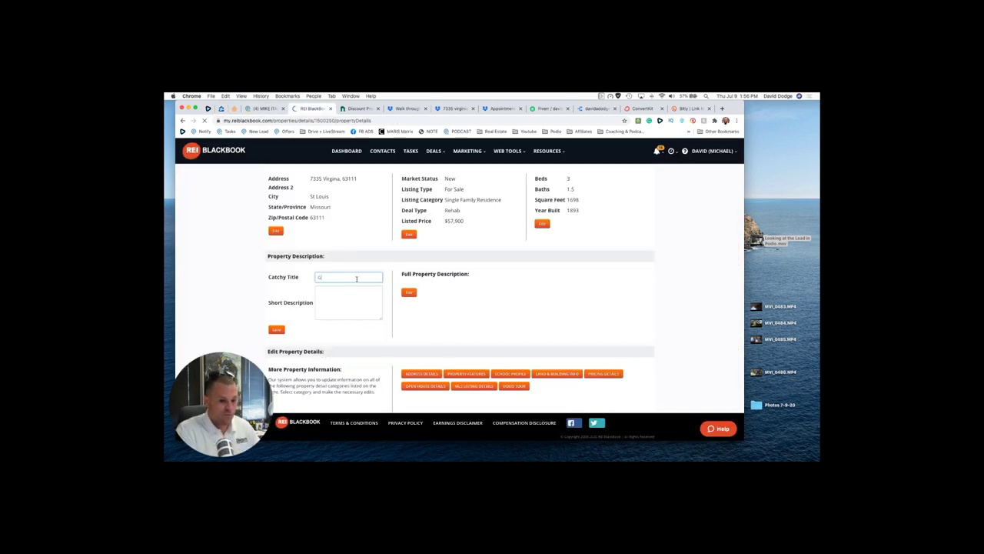
pyautogui.write('reat Rehab Potential')
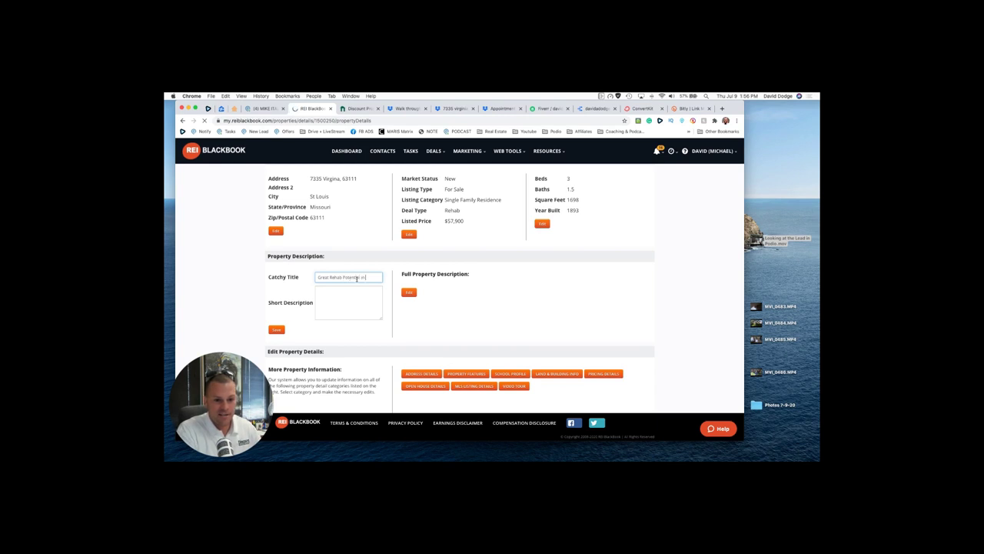
pyautogui.write(' in the P')
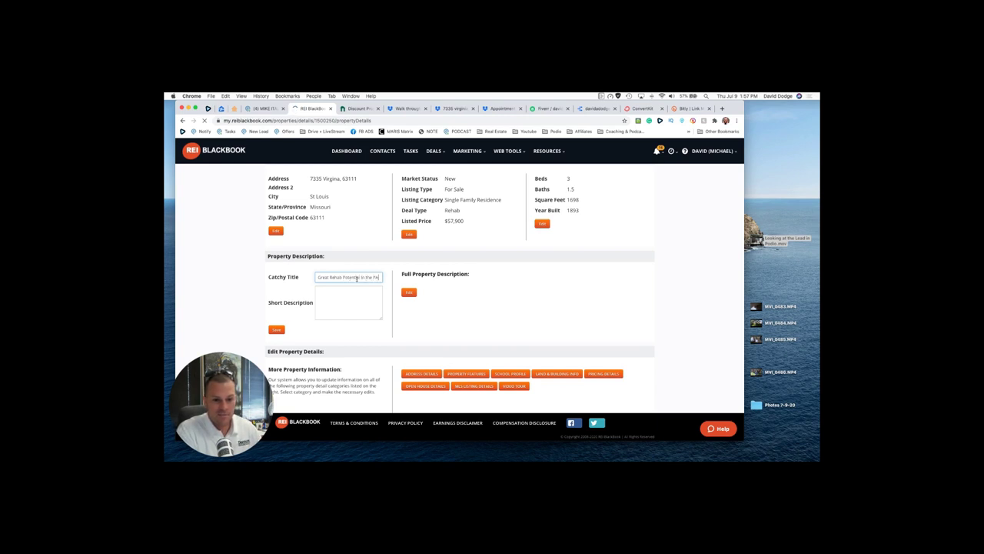
pyautogui.write('atch!')
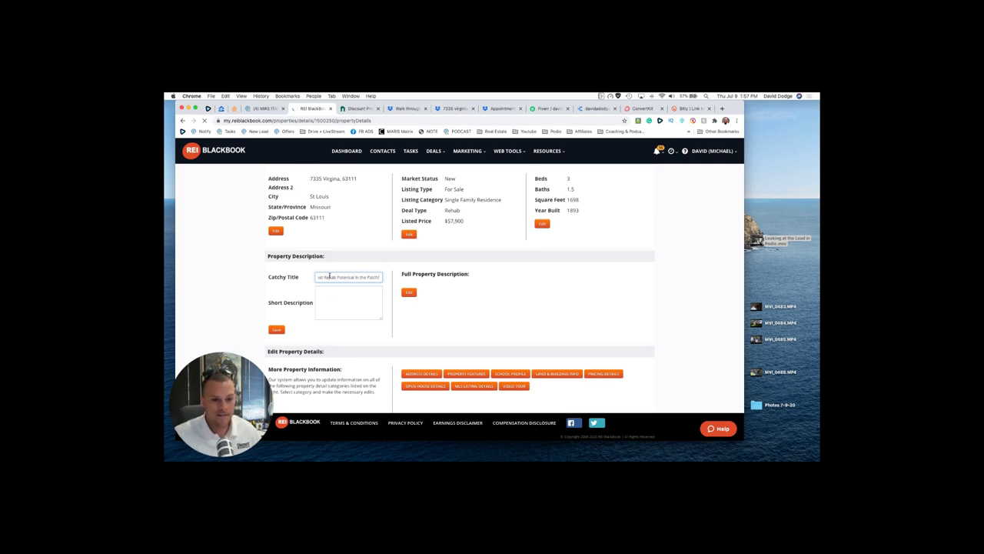
pyautogui.press('super+a')
pyautogui.click(408, 292)
pyautogui.click(436, 300)
pyautogui.write('ARV is 125+ Needs 35K All purchase is 42k Will be asking 55-59k  Have pics and video walk through')
pyautogui.click(343, 303)
pyautogui.tripleClick(327, 278)
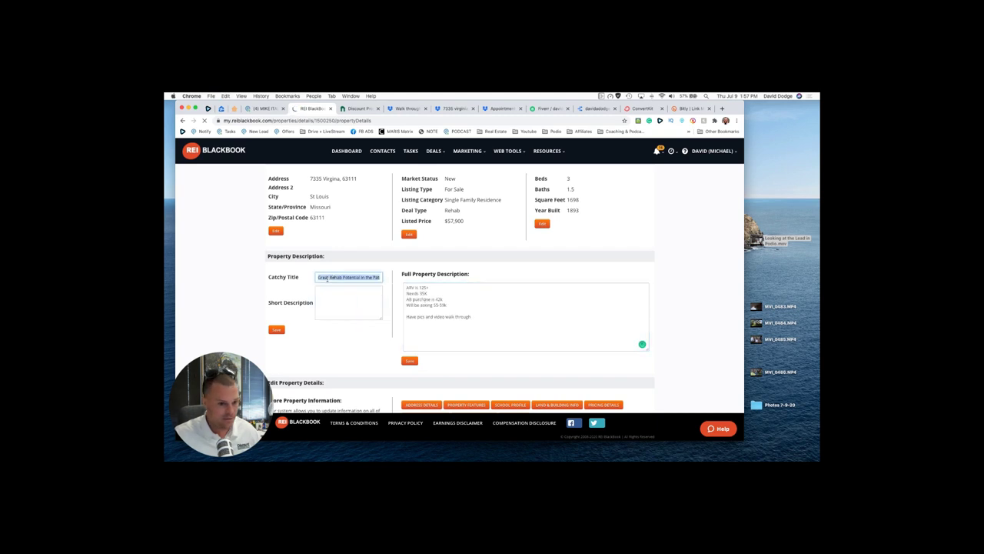
# Step: Write a short description pitching the property as a Rental or a flip, and save both fields
pyautogui.click(331, 292)
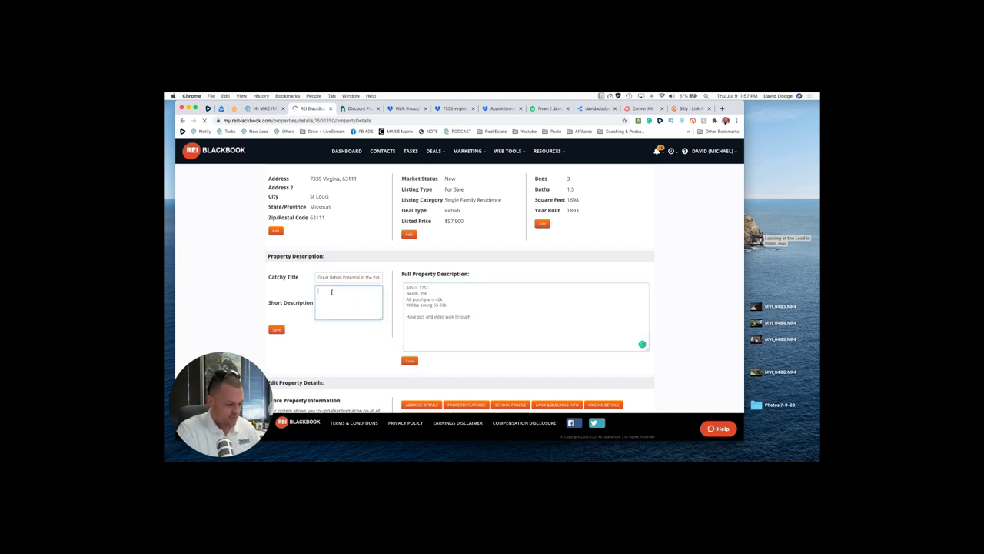
pyautogui.write('Make it a rental')
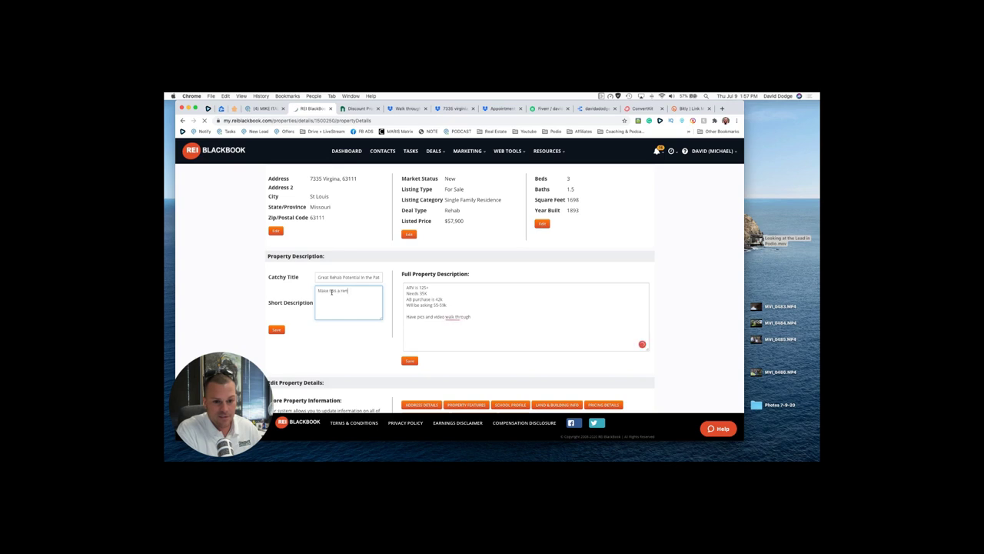
pyautogui.write(' or a flip')
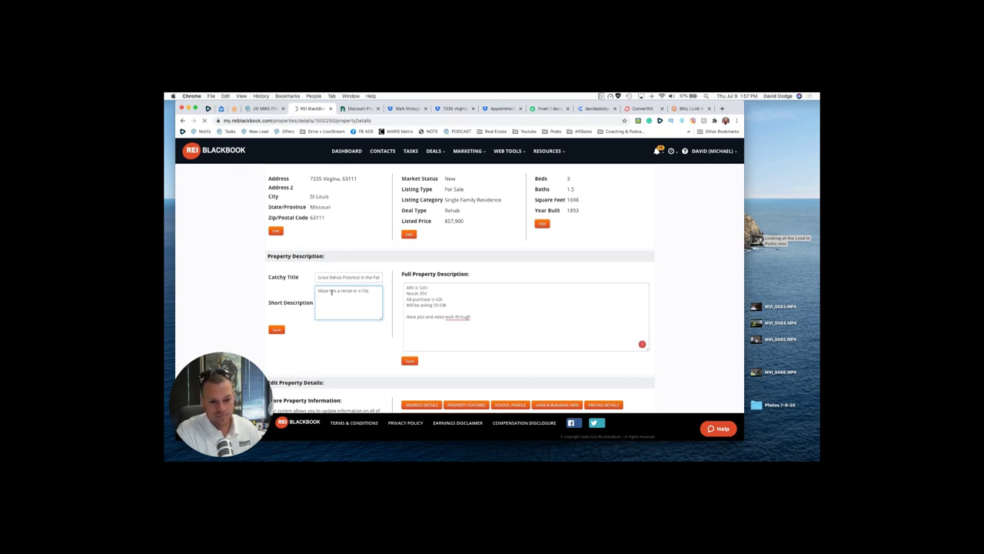
pyautogui.write('. Either one')
pyautogui.press('BackSpace')
pyautogui.press('BackSpace')
pyautogui.write('way the numbers')
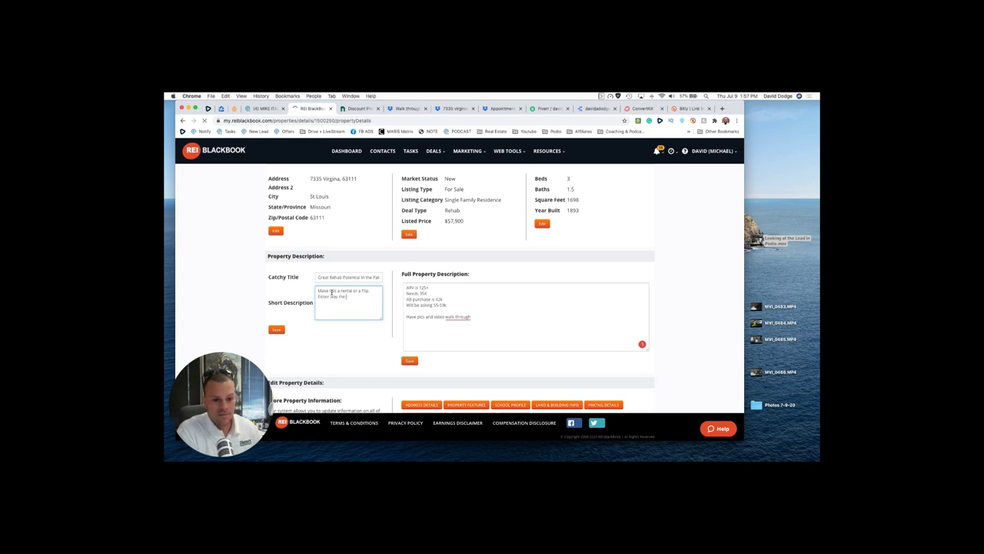
pyautogui.press('BackSpace')
pyautogui.write('woRK!')
pyautogui.click(342, 290)
pyautogui.press('Delete')
pyautogui.write('R')
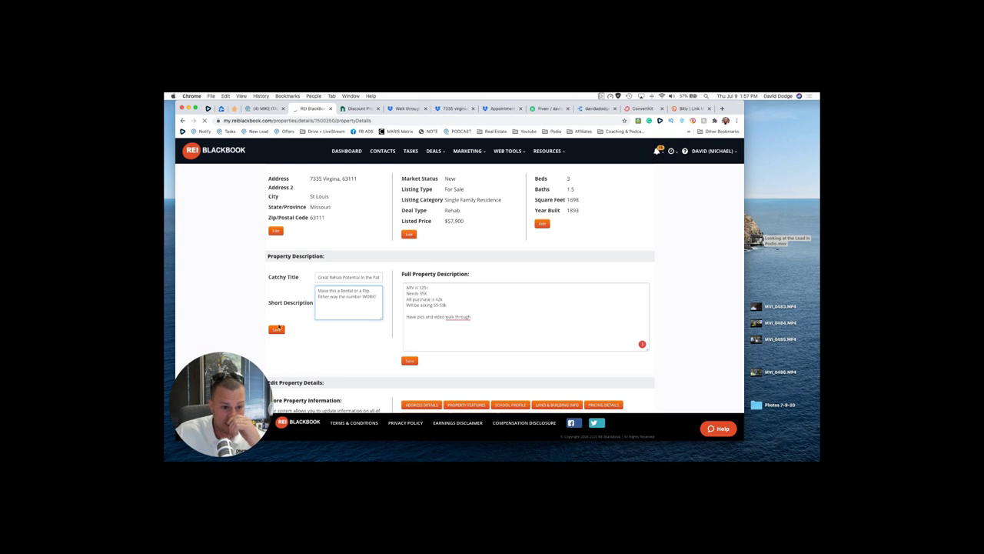
pyautogui.click(277, 329)
pyautogui.moveTo(503, 319); pyautogui.dragTo(374, 316)
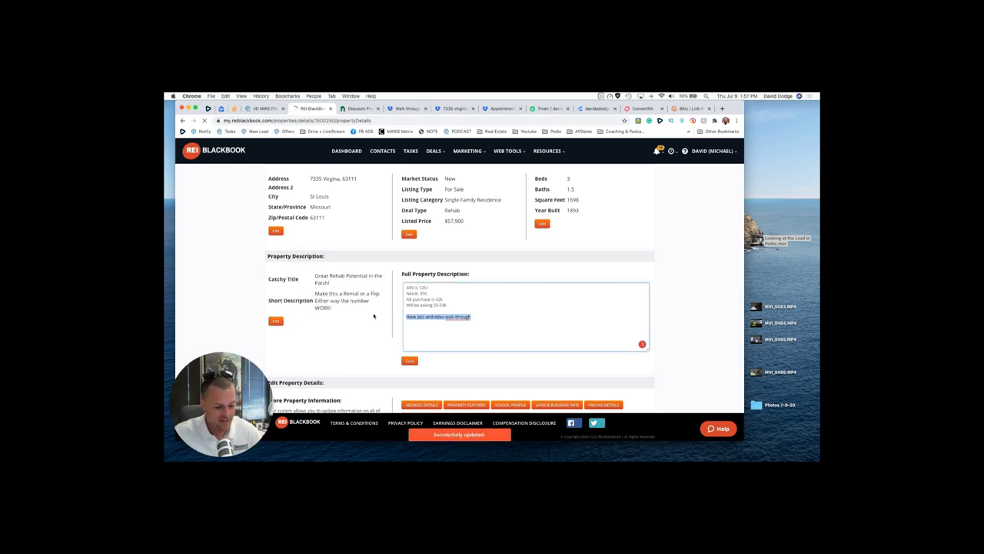
pyautogui.press('BackSpace')
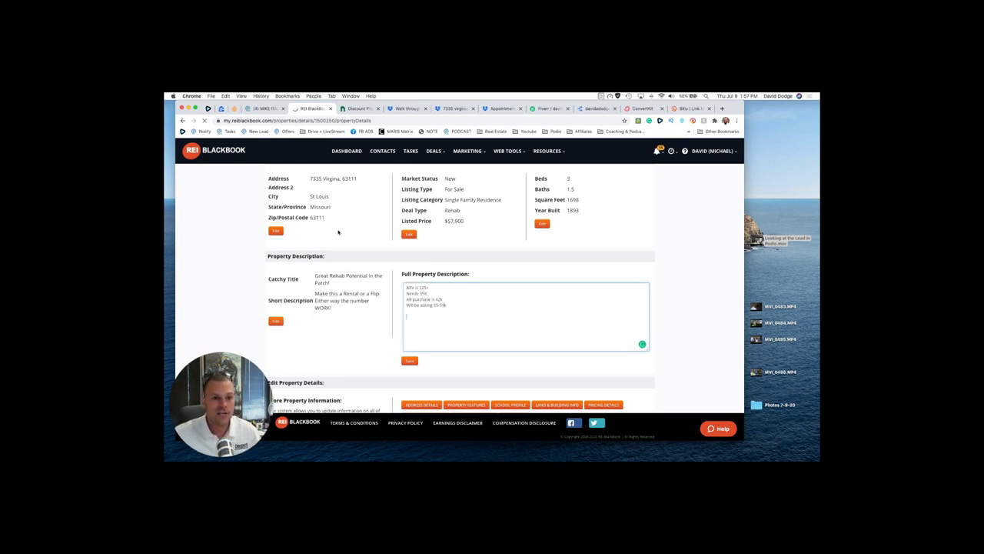
pyautogui.scroll(1, 338, 231)
pyautogui.moveTo(365, 187); pyautogui.dragTo(310, 183)
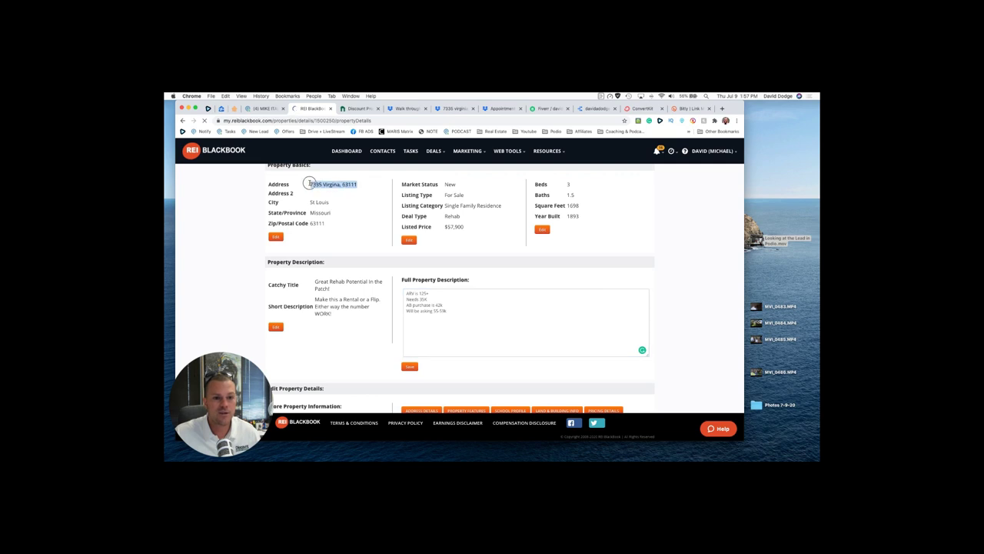
pyautogui.click(406, 295)
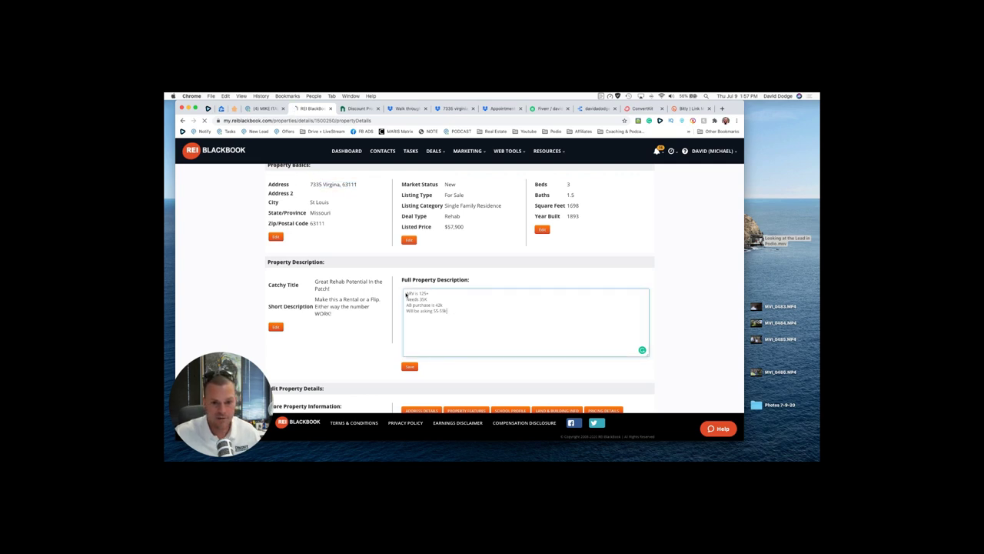
pyautogui.press('Return')
pyautogui.press('Return')
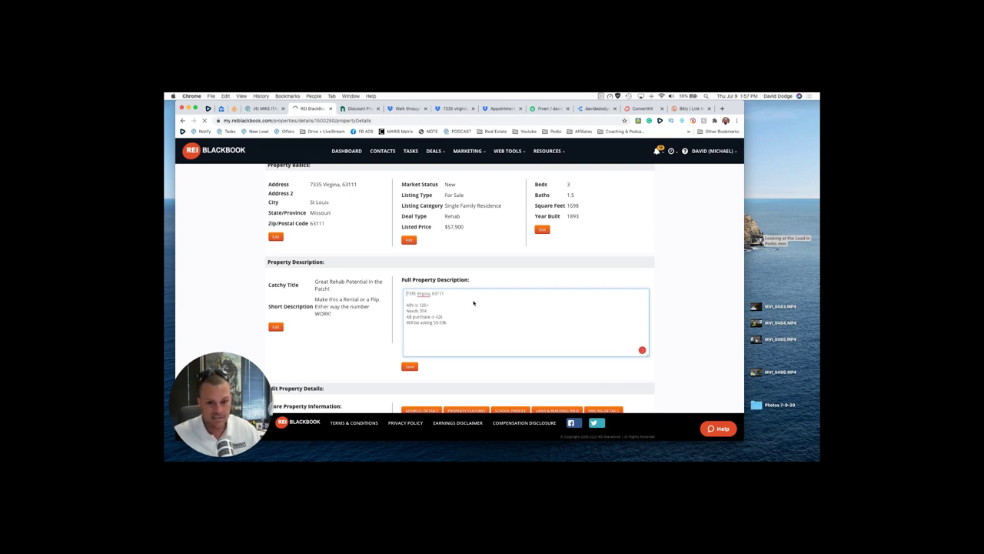
pyautogui.click(435, 302)
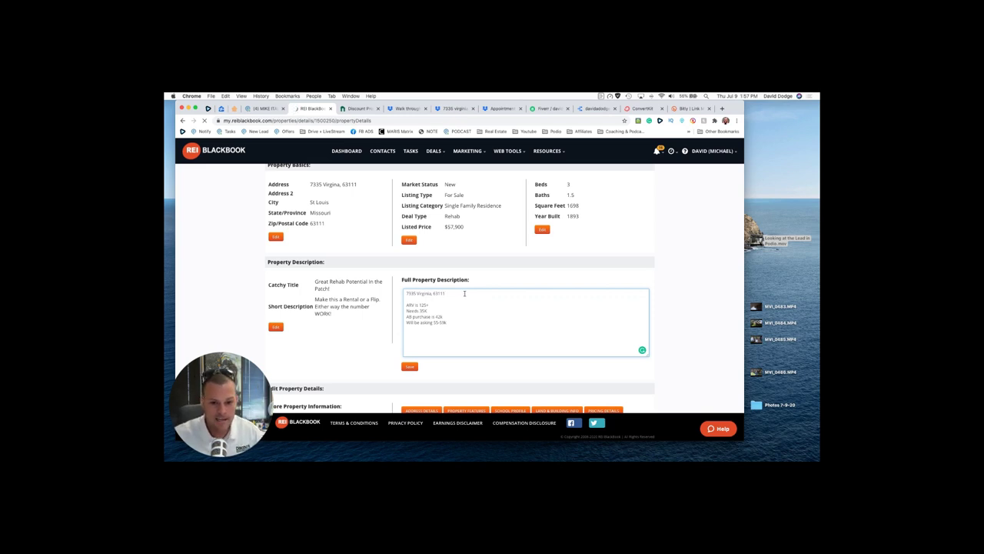
pyautogui.press('Return')
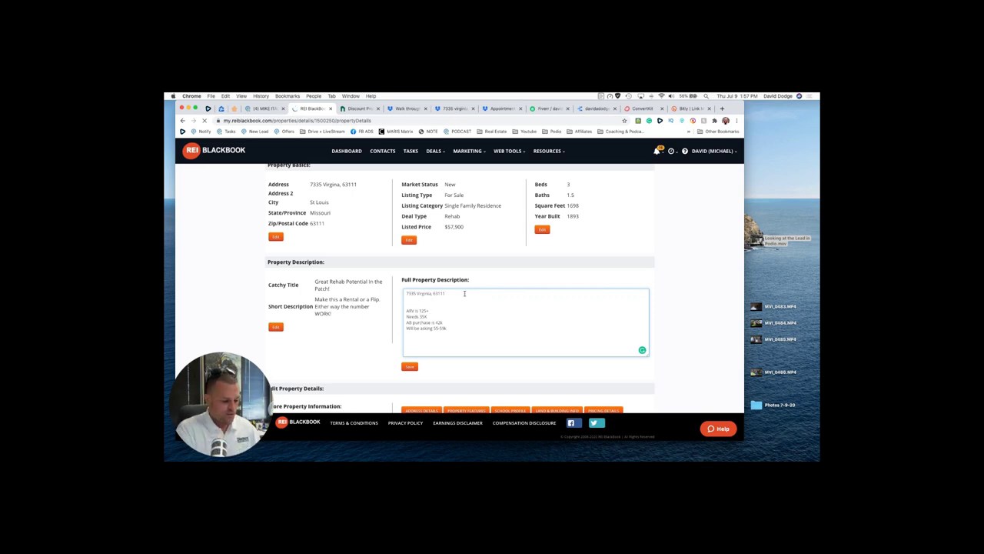
pyautogui.press('Return')
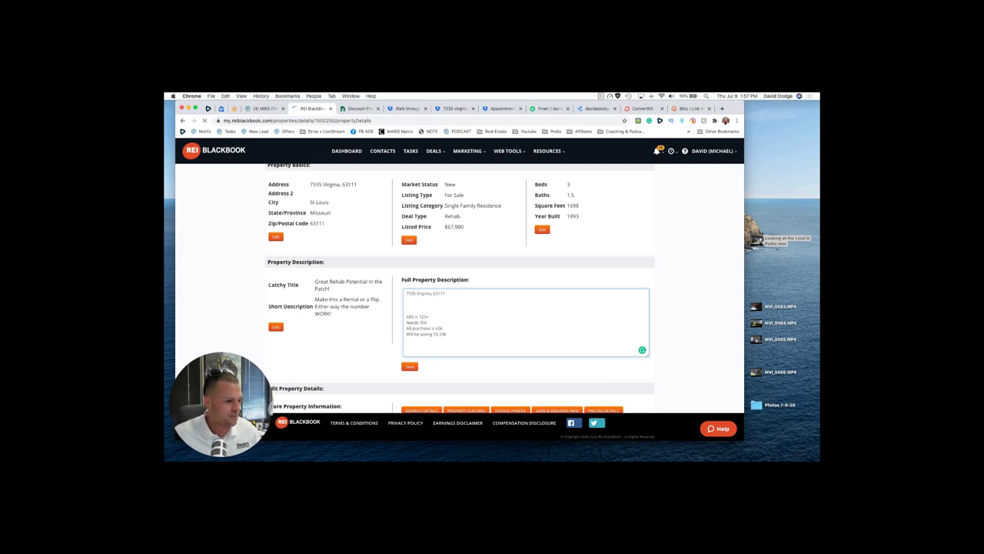
# Step: Save the full property description and reload the page to confirm it stuck
pyautogui.scroll(-1, 492, 292)
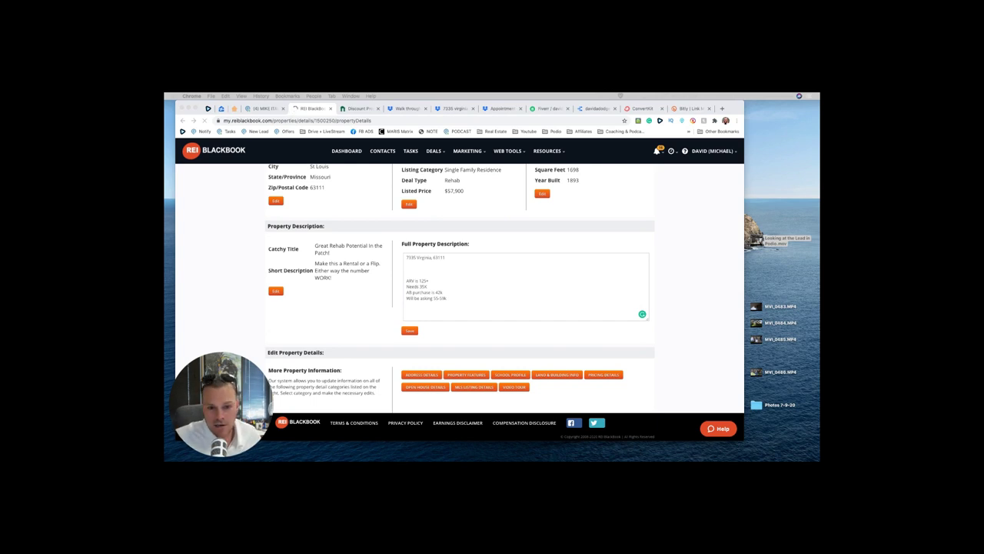
pyautogui.click(452, 264)
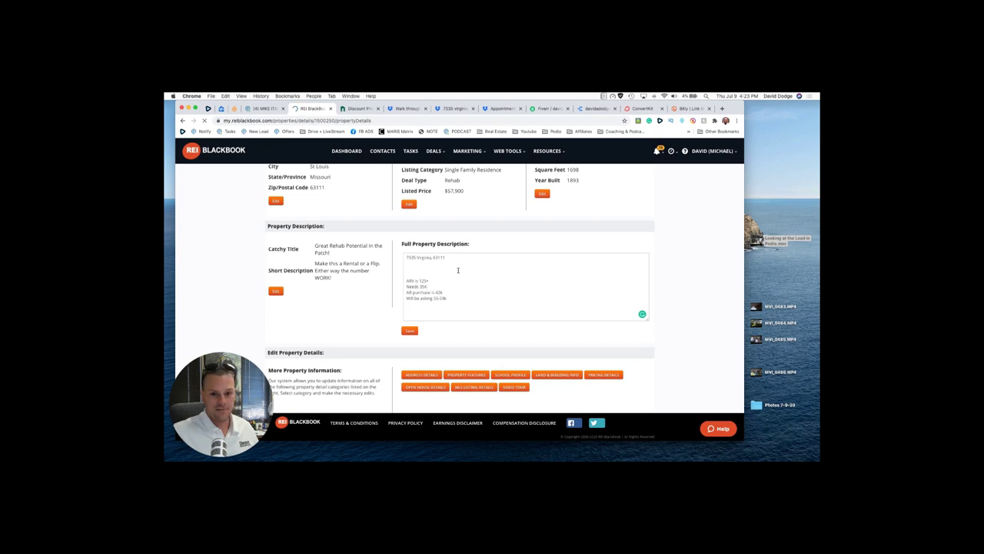
pyautogui.click(409, 330)
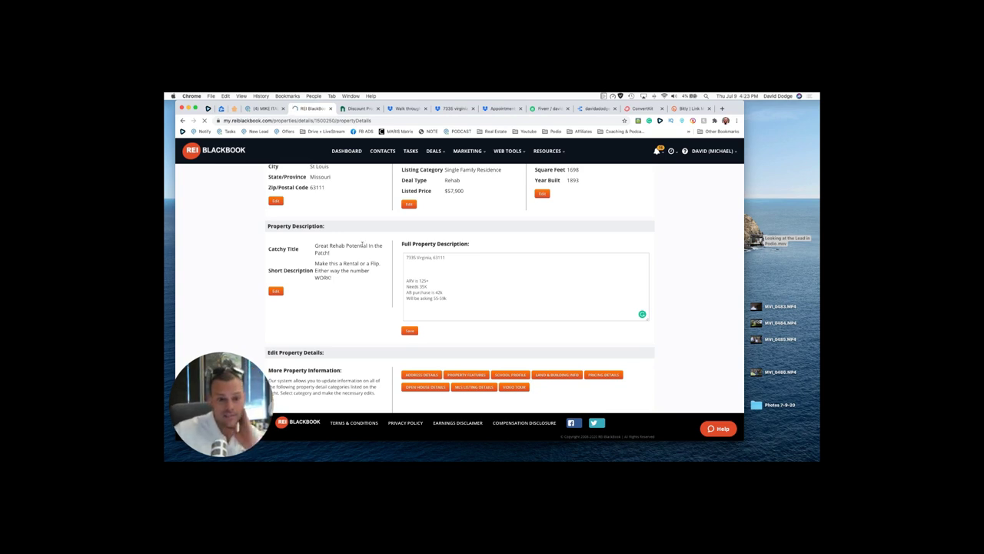
pyautogui.press('super+r')
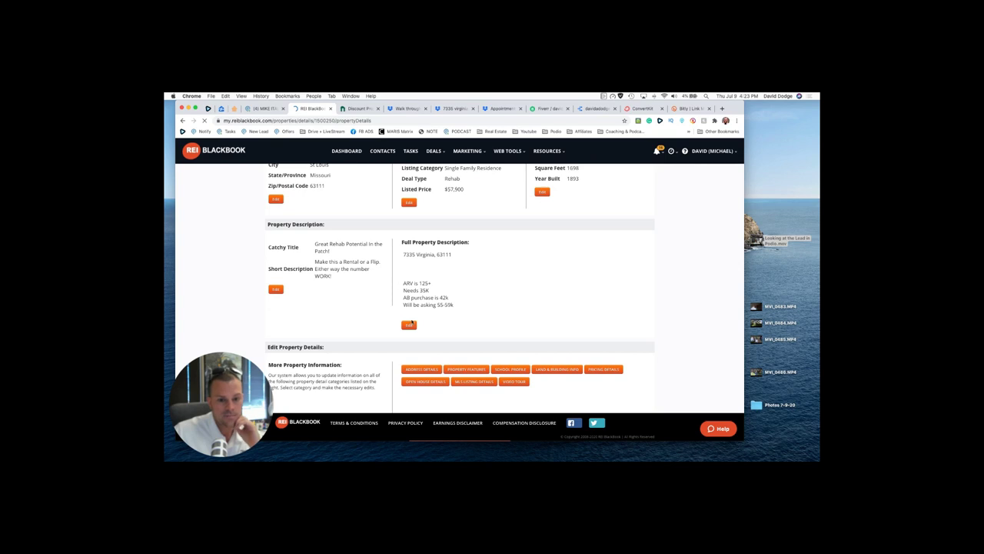
pyautogui.scroll(2, 400, 320)
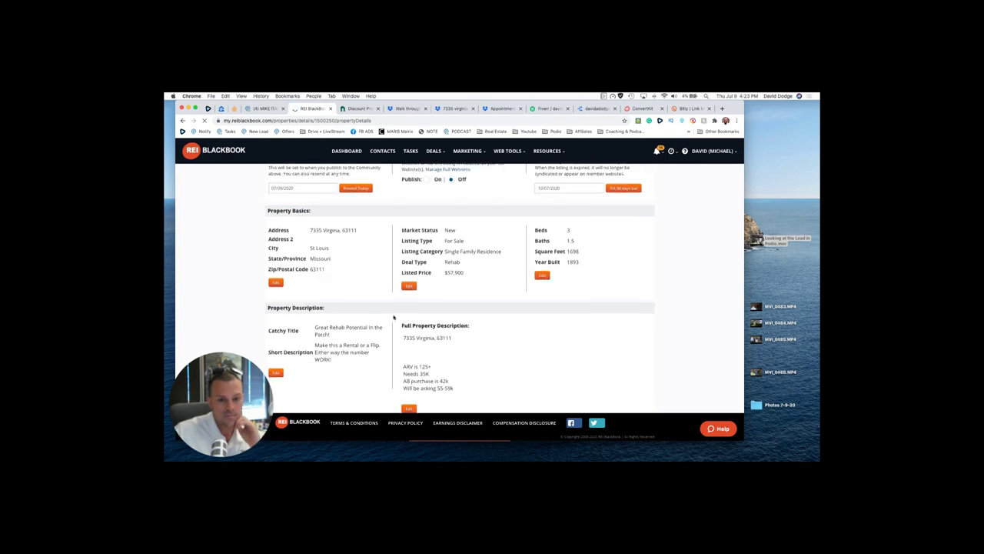